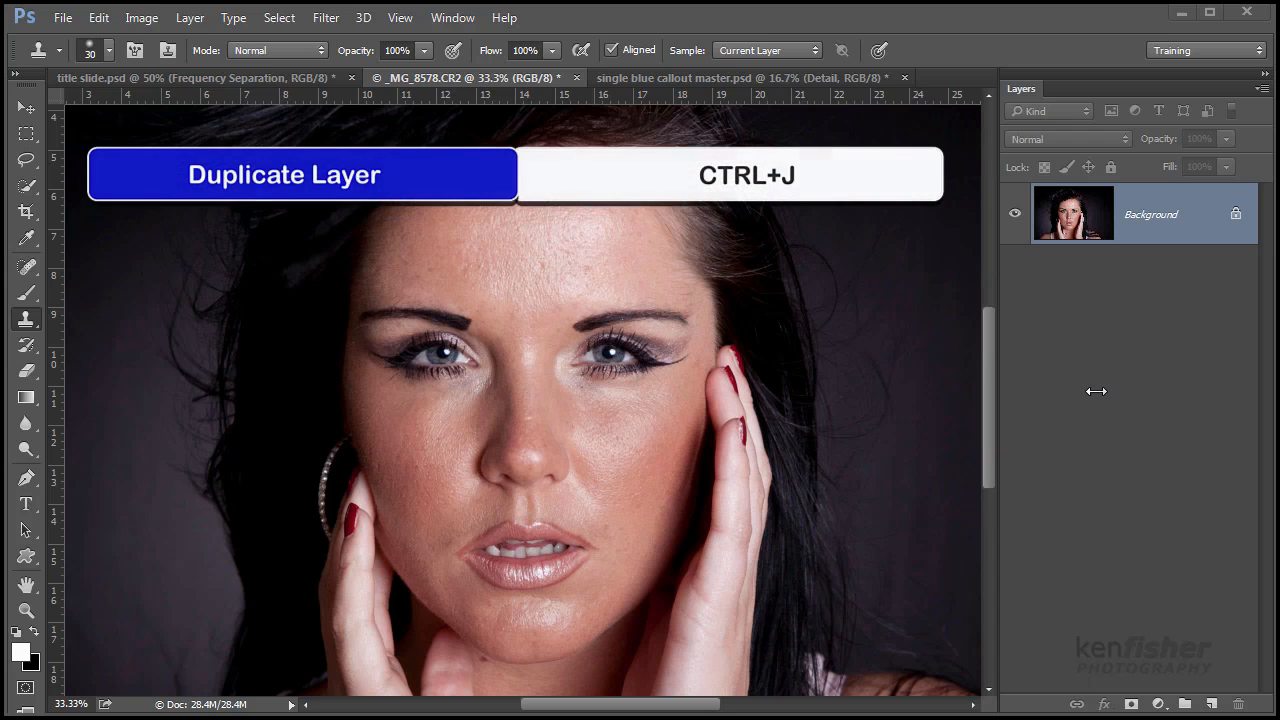
# Step: Duplicate the Background layer twice and rename the lower copy LF
pyautogui.hotkey('ctrl', 'j')
pyautogui.hotkey('ctrl', 'j')
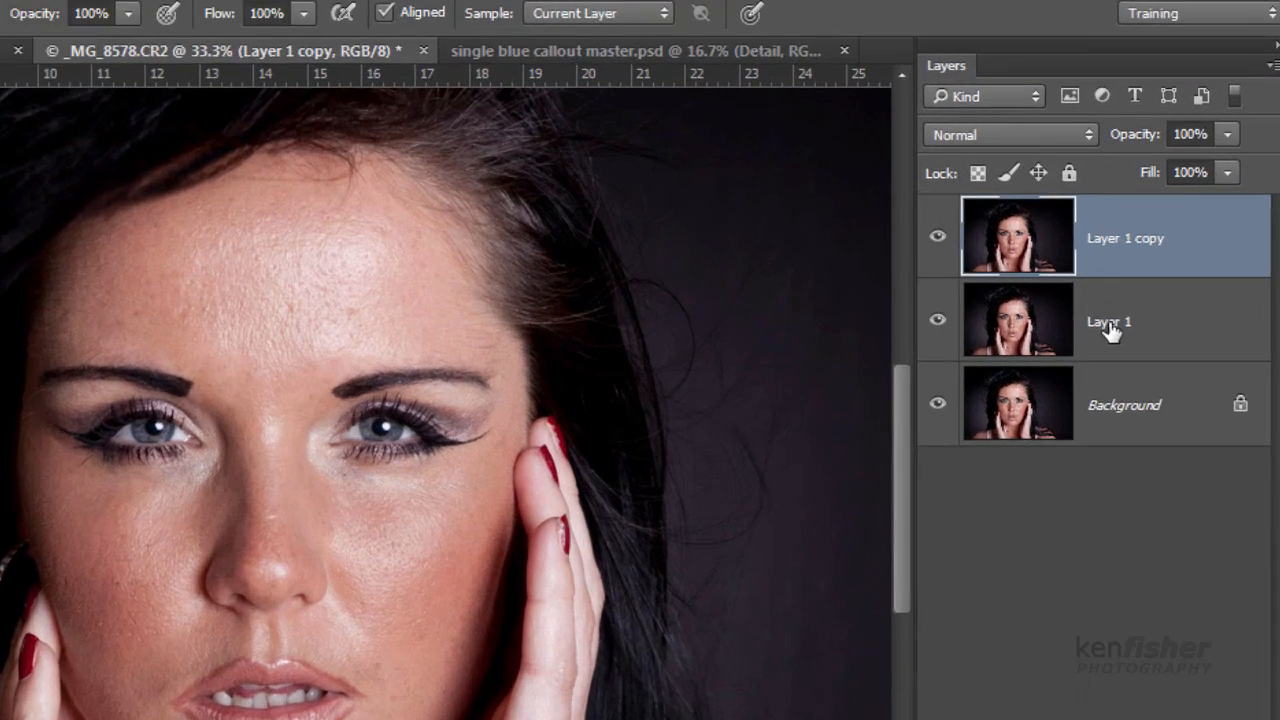
pyautogui.doubleClick(1110, 328)
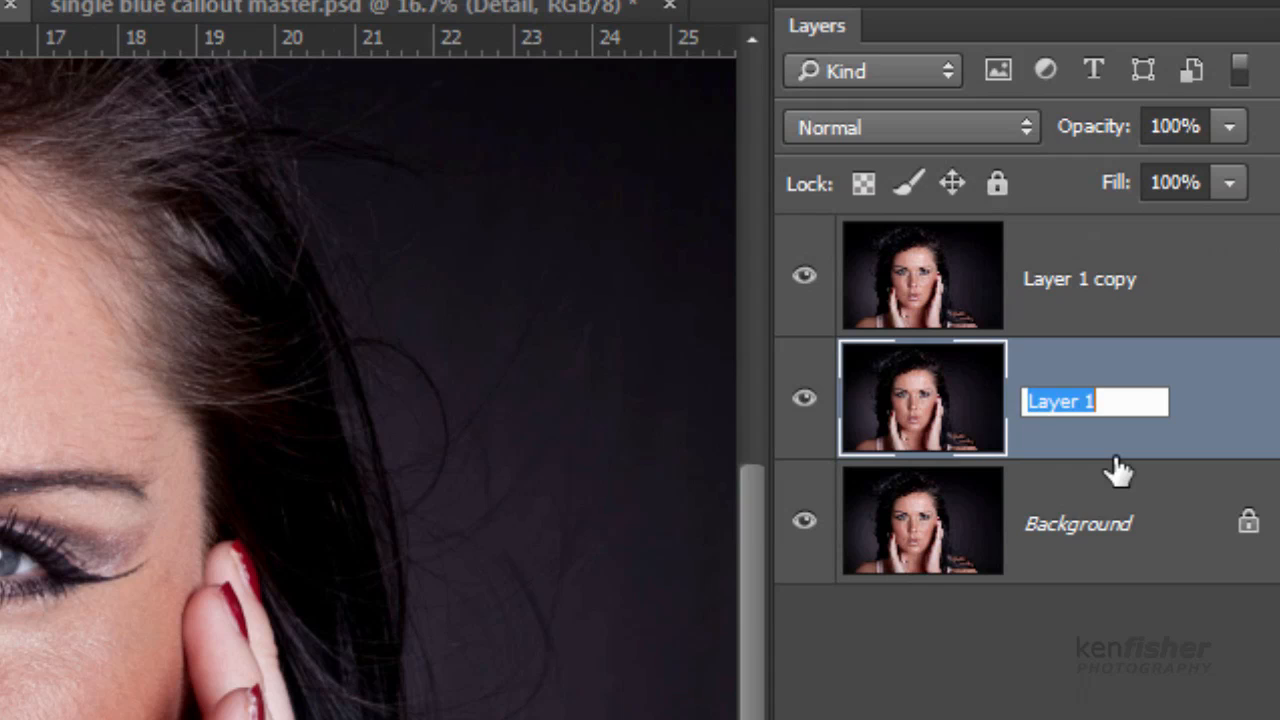
pyautogui.write('LF')
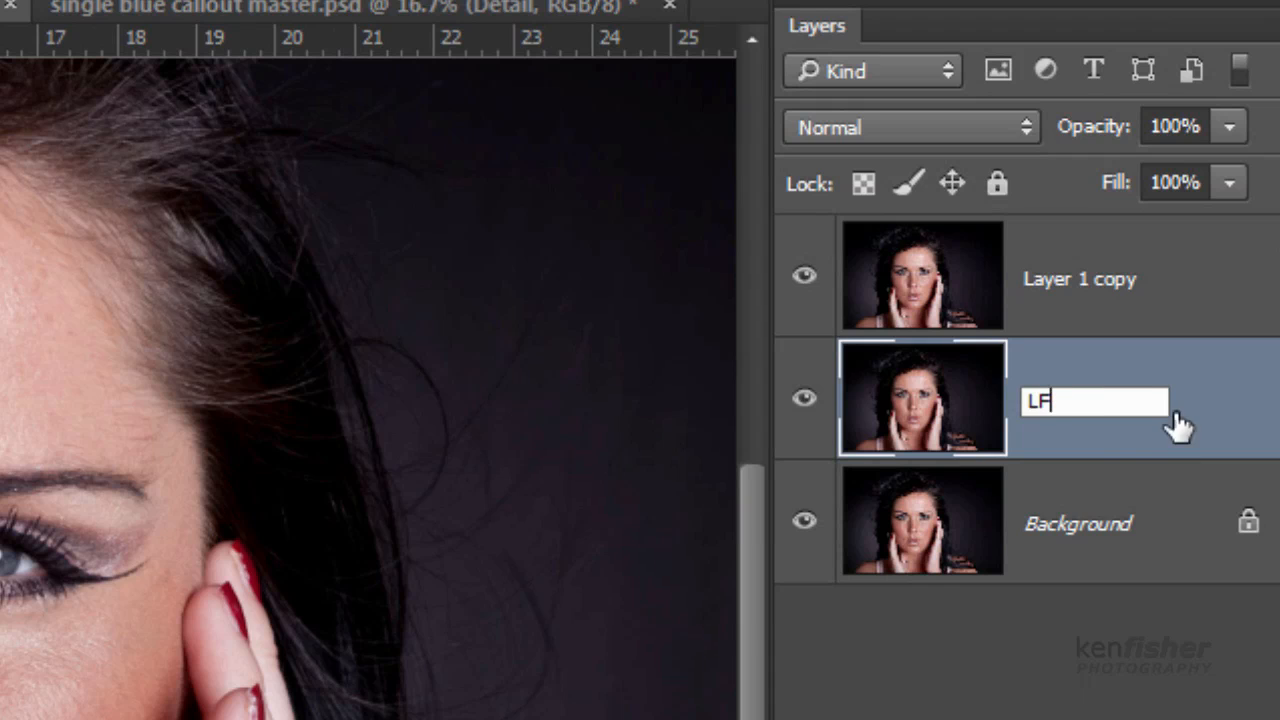
pyautogui.press('Return')
# Step: Rename the uppermost layer copy HF
pyautogui.click(1208, 306)
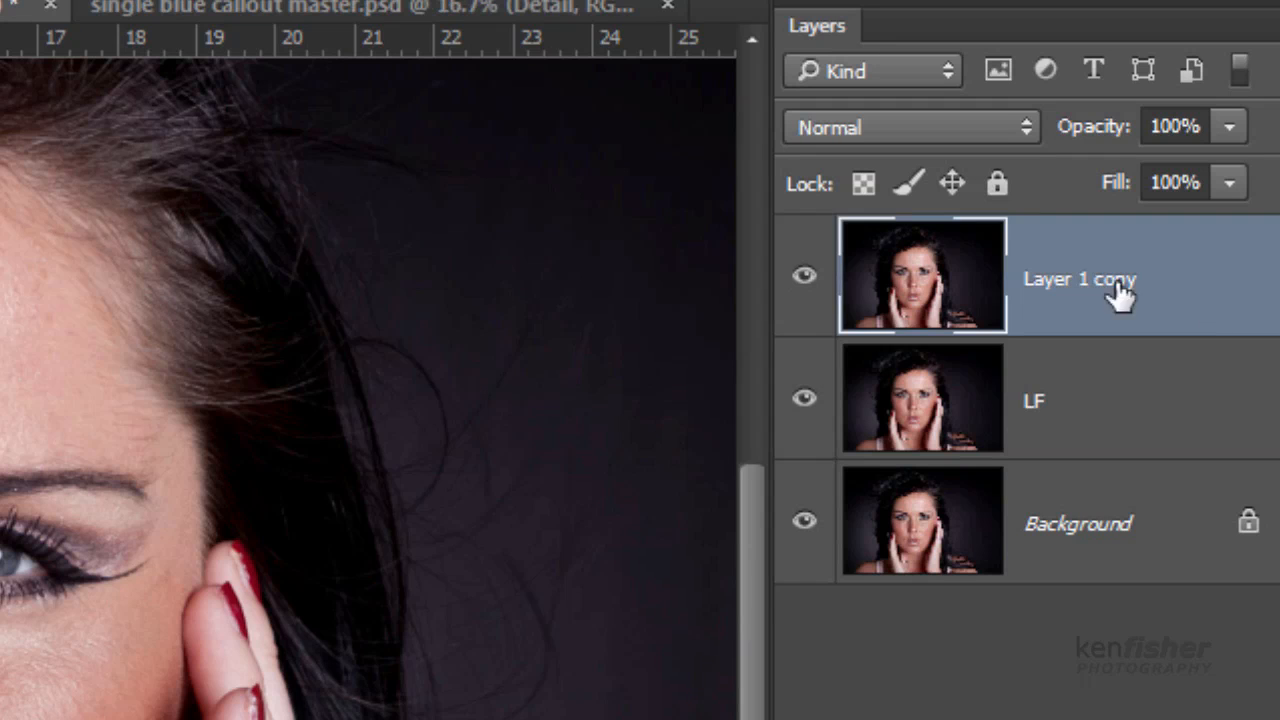
pyautogui.doubleClick(1078, 283)
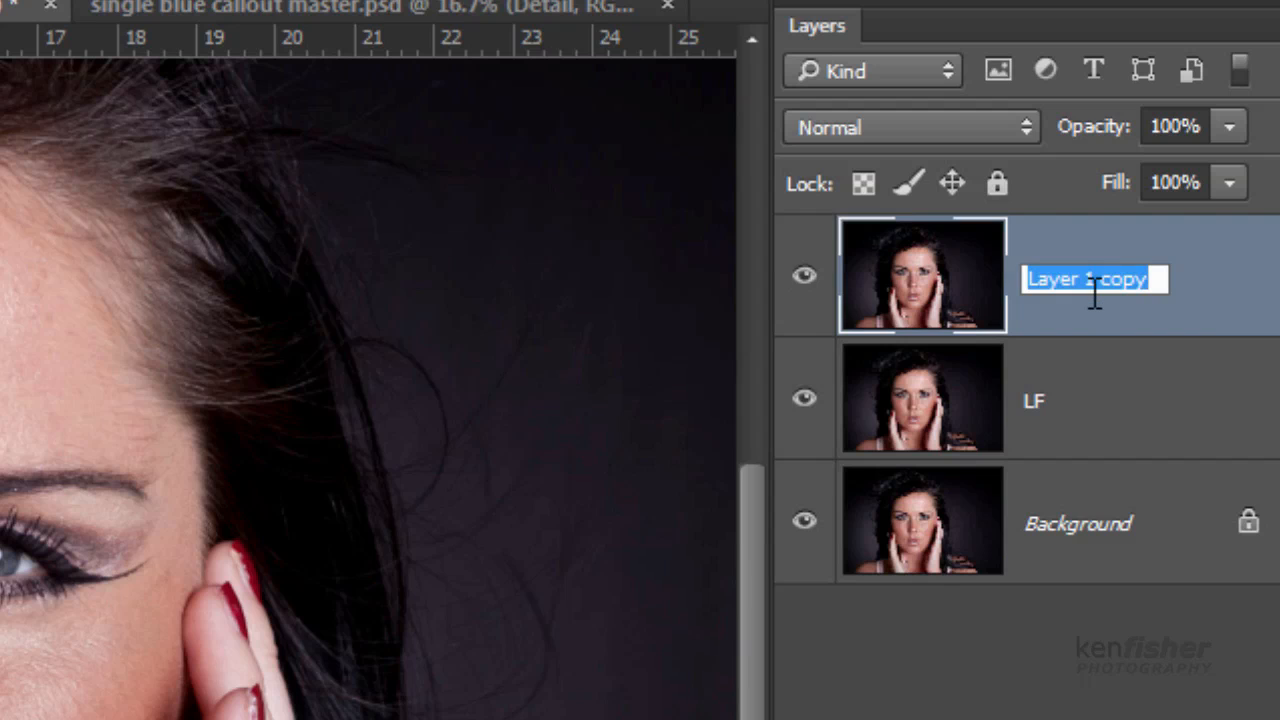
pyautogui.write('HF')
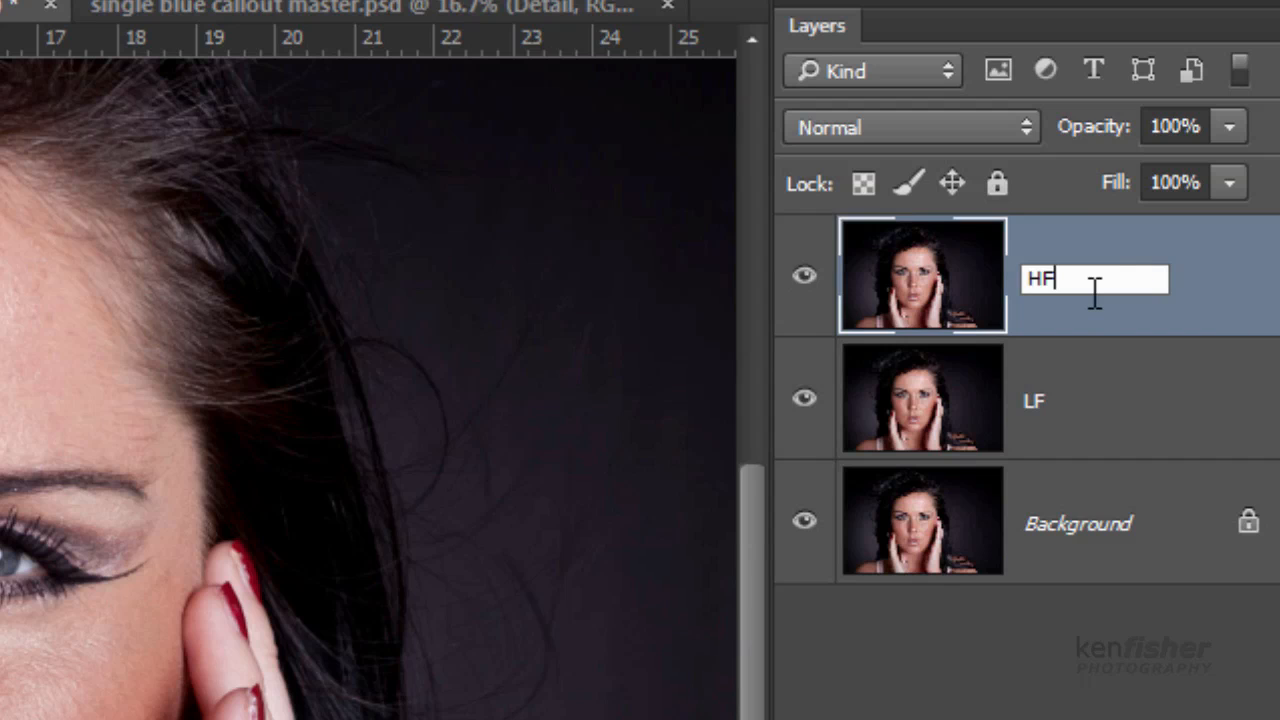
pyautogui.click(1225, 308)
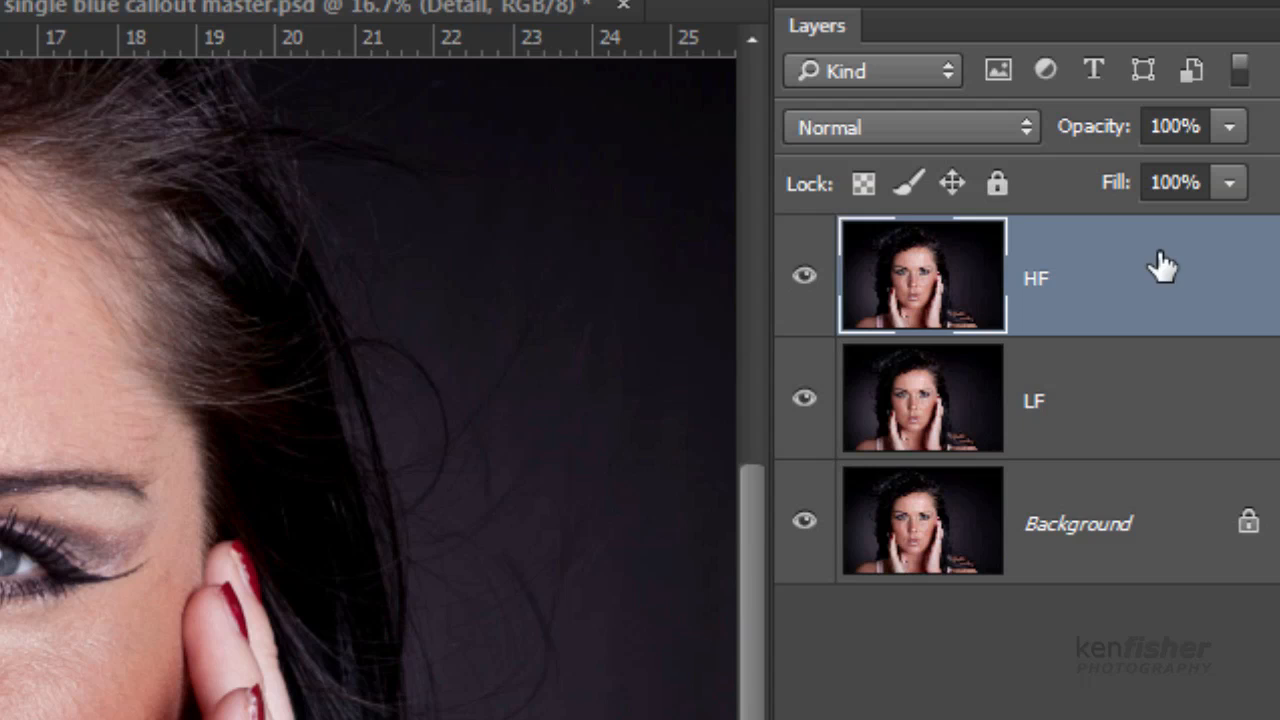
# Step: Hide the HF layer and apply a Gaussian Blur with a radius of 14.1 pixels to the LF layer
pyautogui.click(1150, 420)
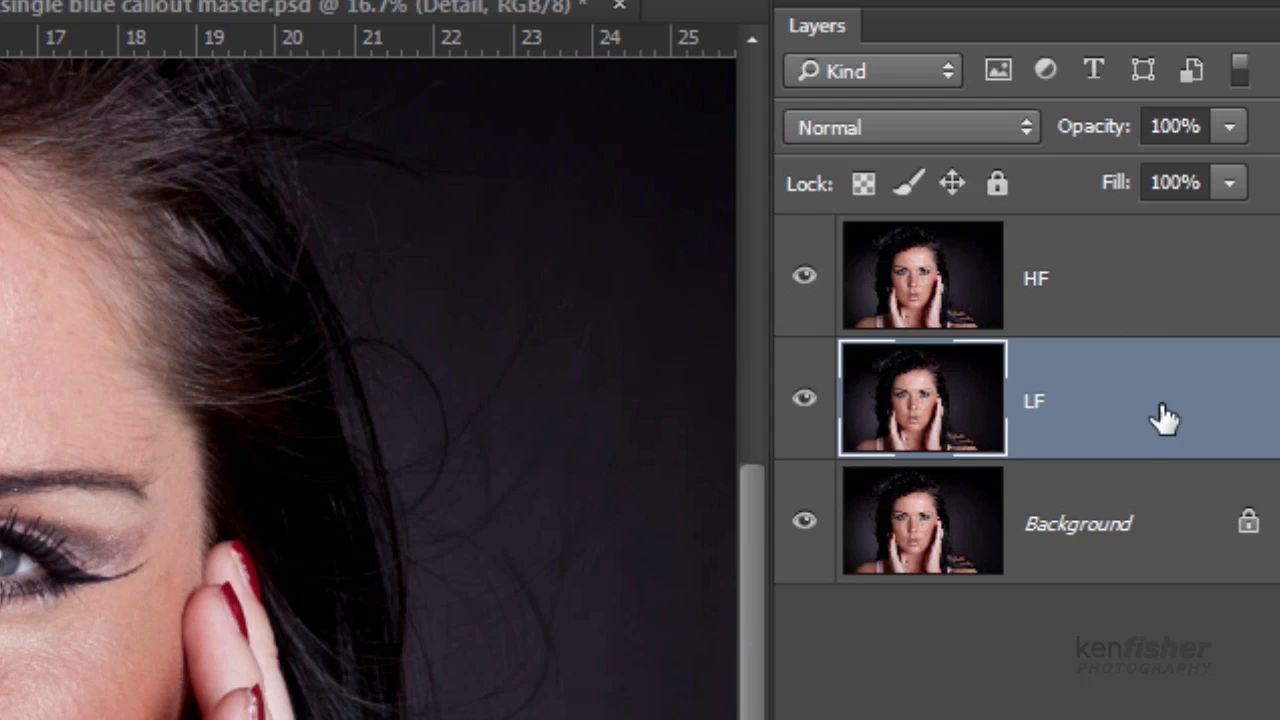
pyautogui.click(804, 282)
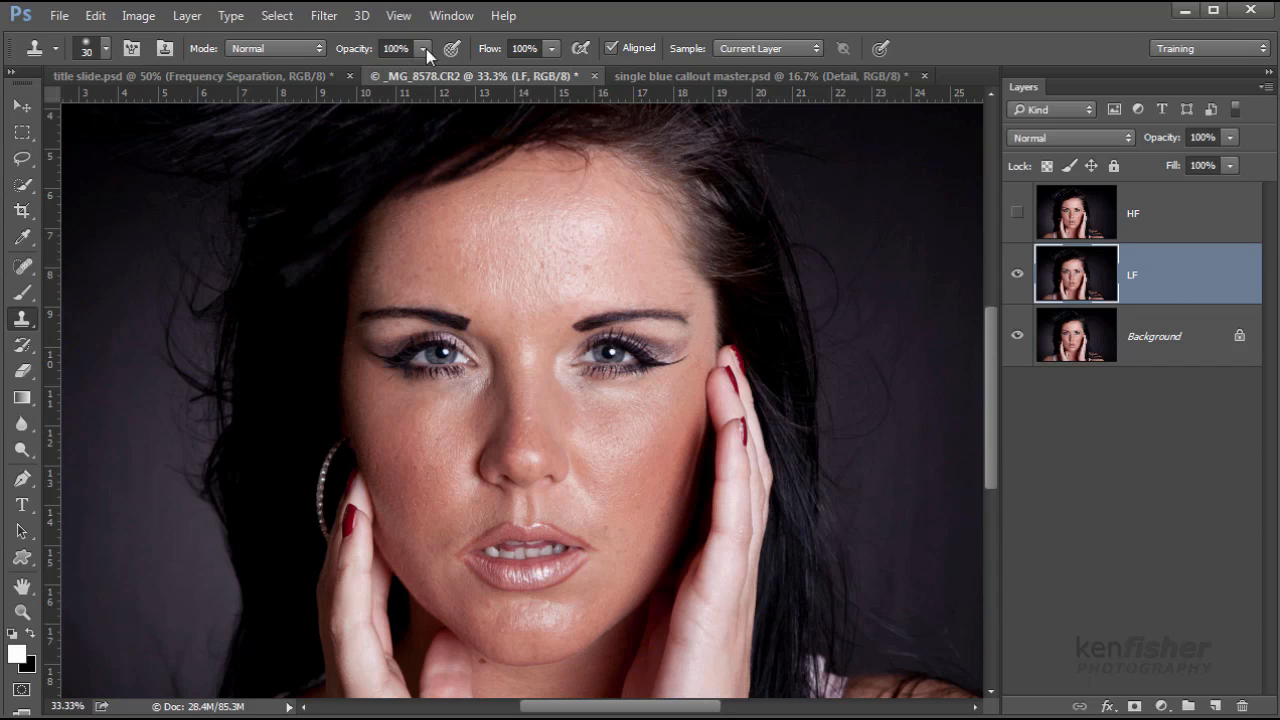
pyautogui.click(322, 16)
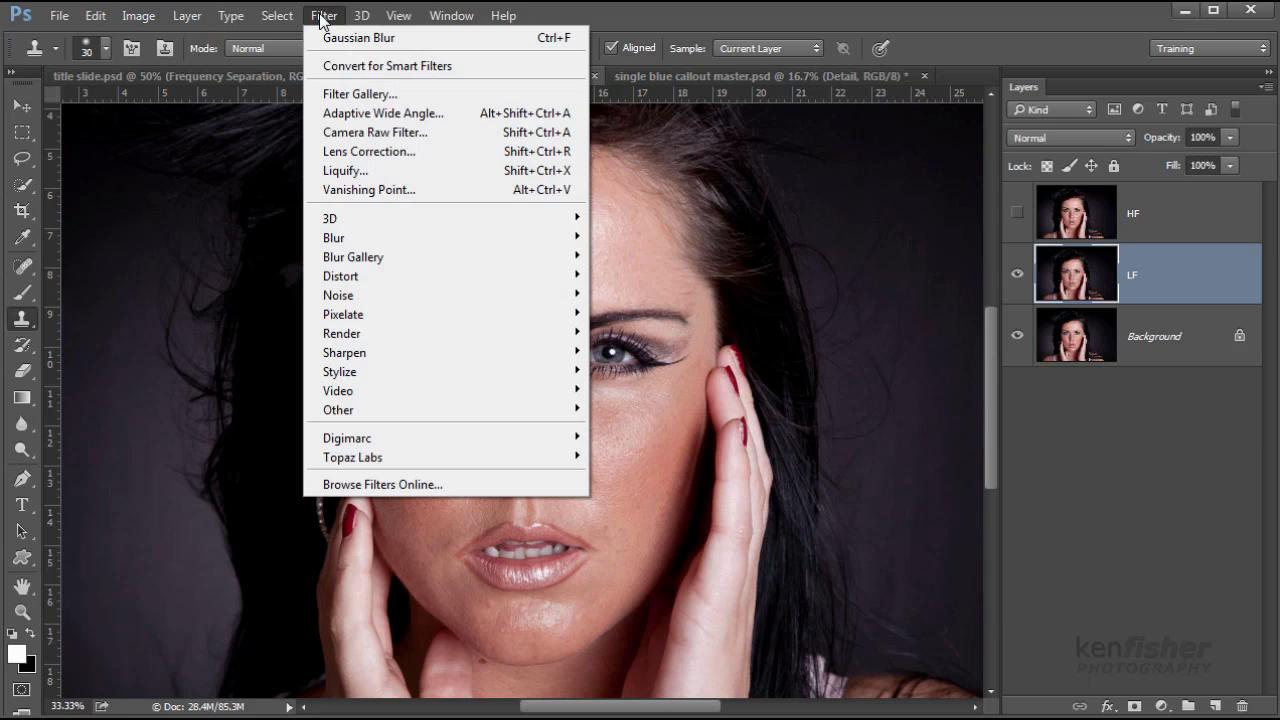
pyautogui.moveTo(407, 250)
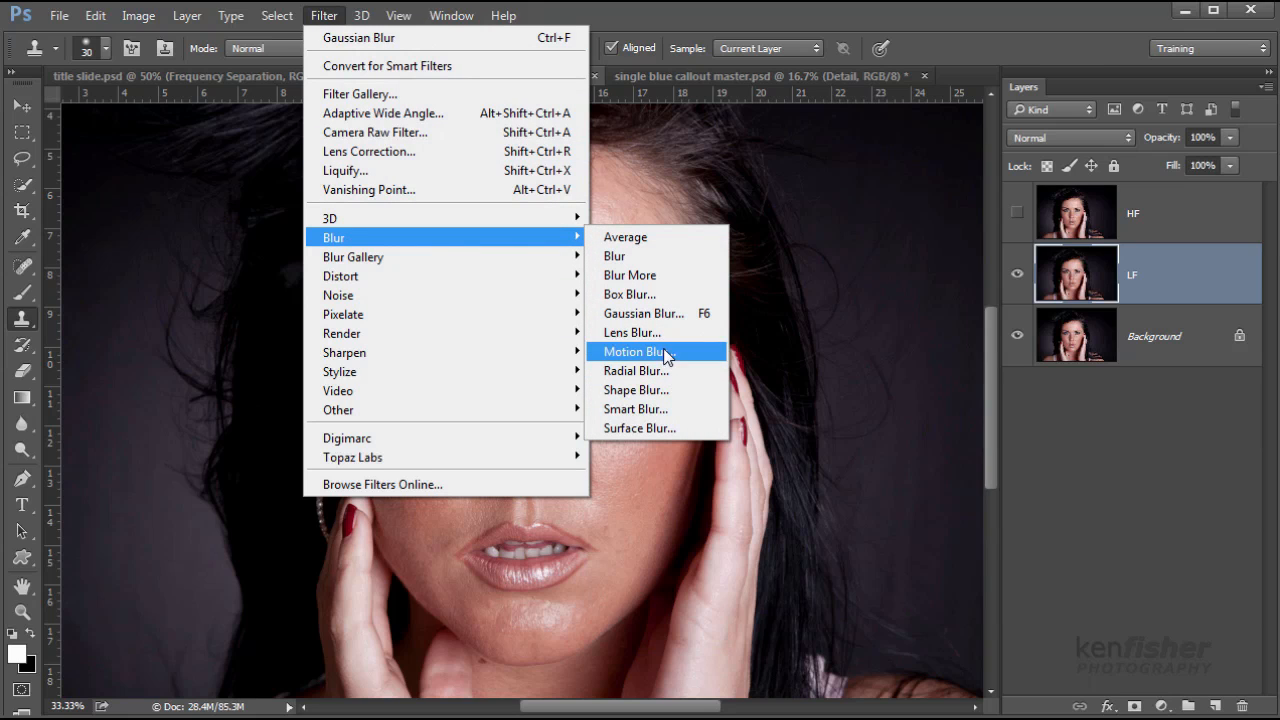
pyautogui.click(645, 313)
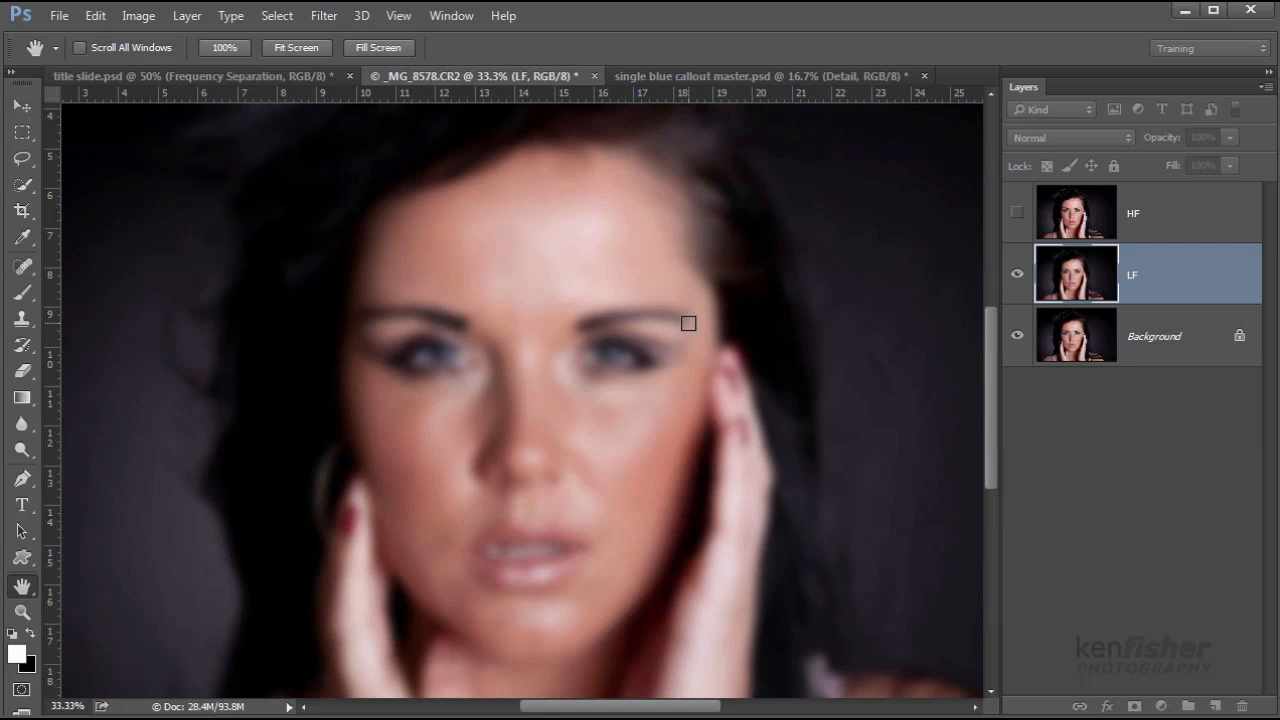
pyautogui.moveTo(392, 199); pyautogui.dragTo(228, 163)
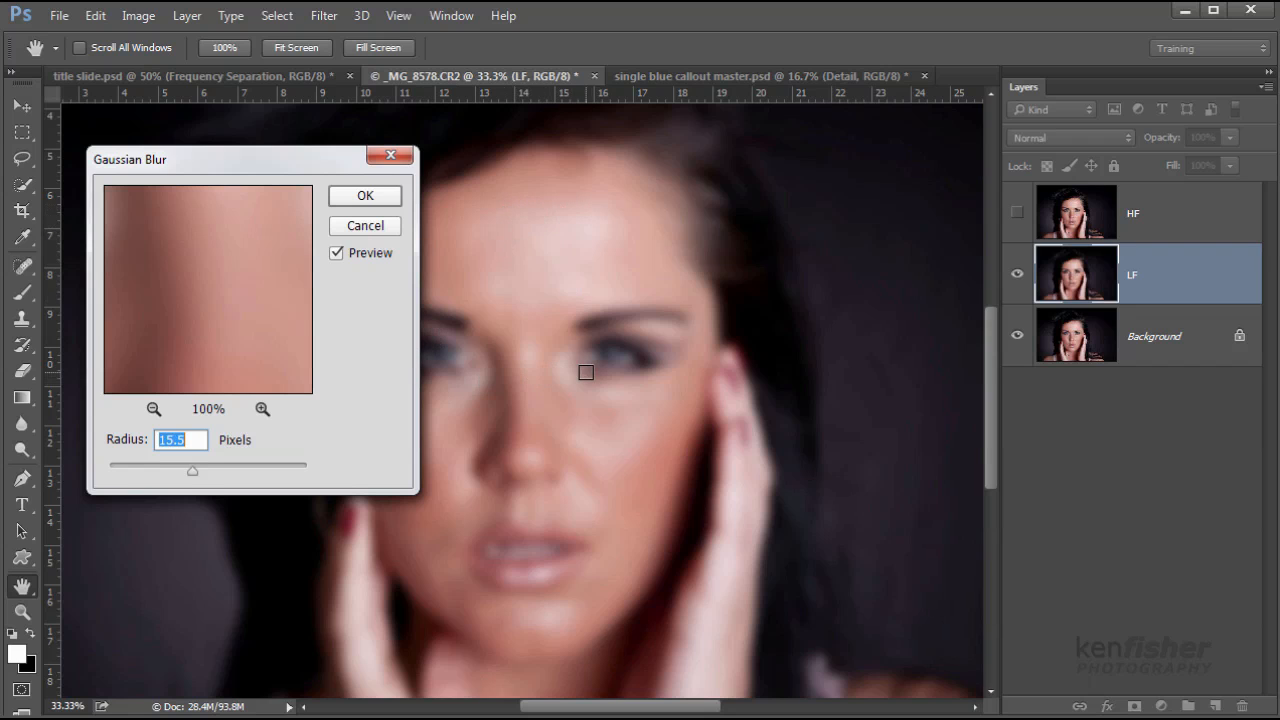
pyautogui.moveTo(192, 469); pyautogui.dragTo(232, 469)
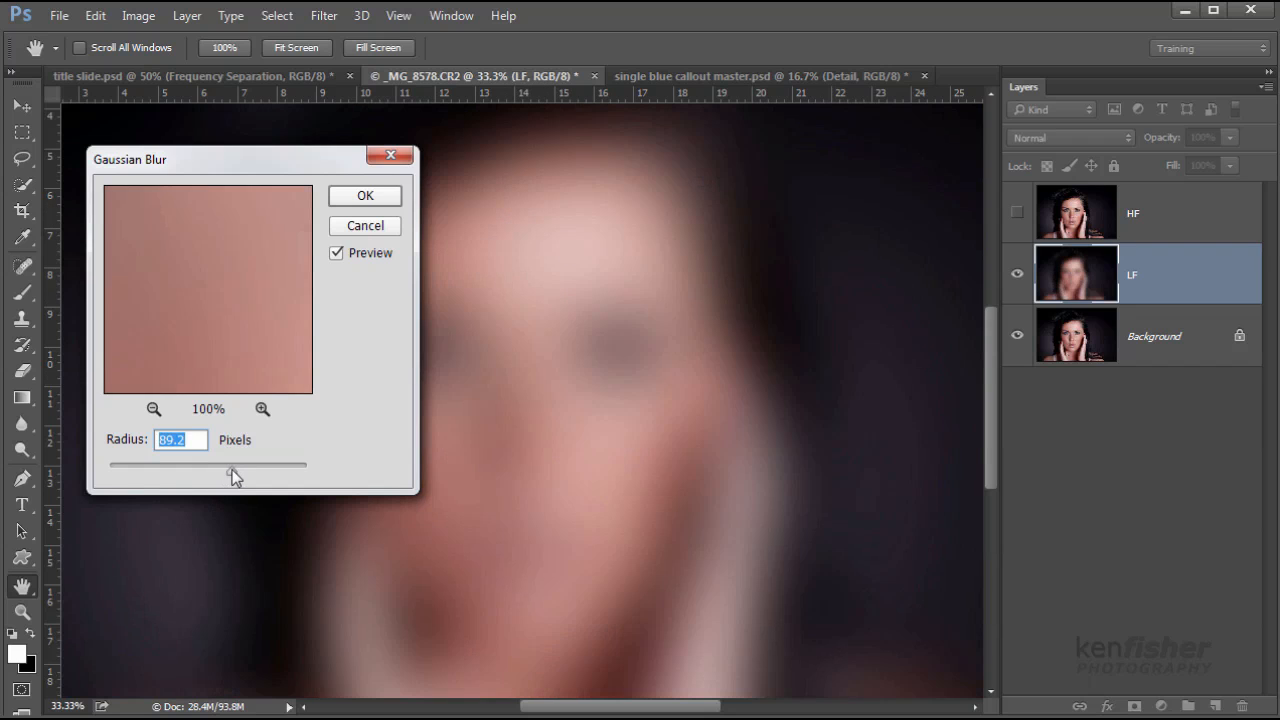
pyautogui.moveTo(231, 476); pyautogui.dragTo(192, 477)
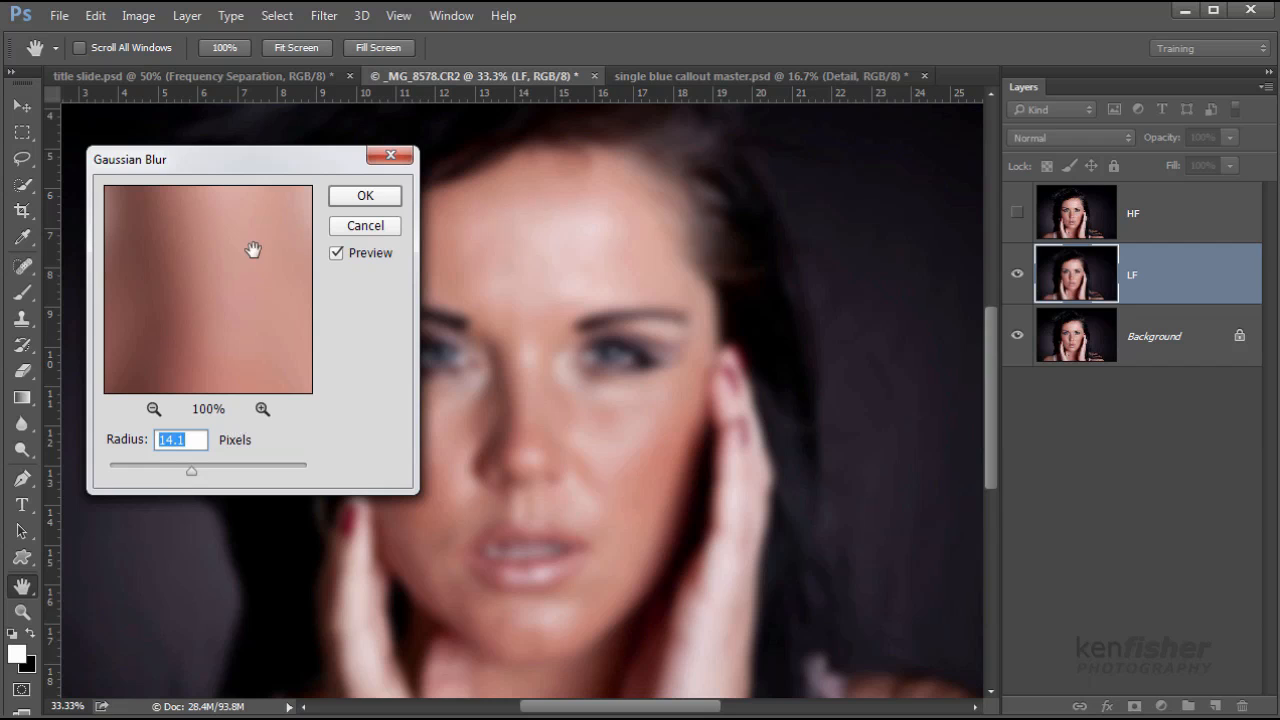
pyautogui.click(366, 197)
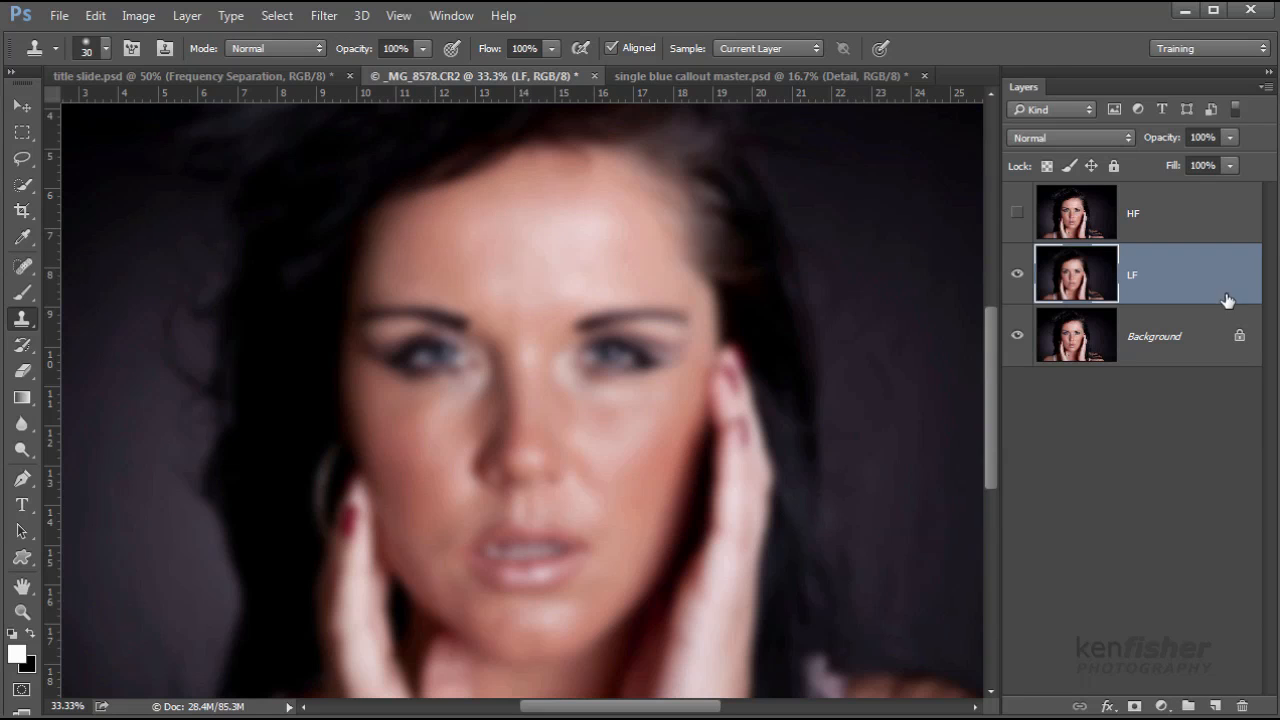
# Step: Show the HF layer and use Apply Image on it with layer LF, channel RGB, Subtract blending, scale 2 and offset 128
pyautogui.click(1184, 227)
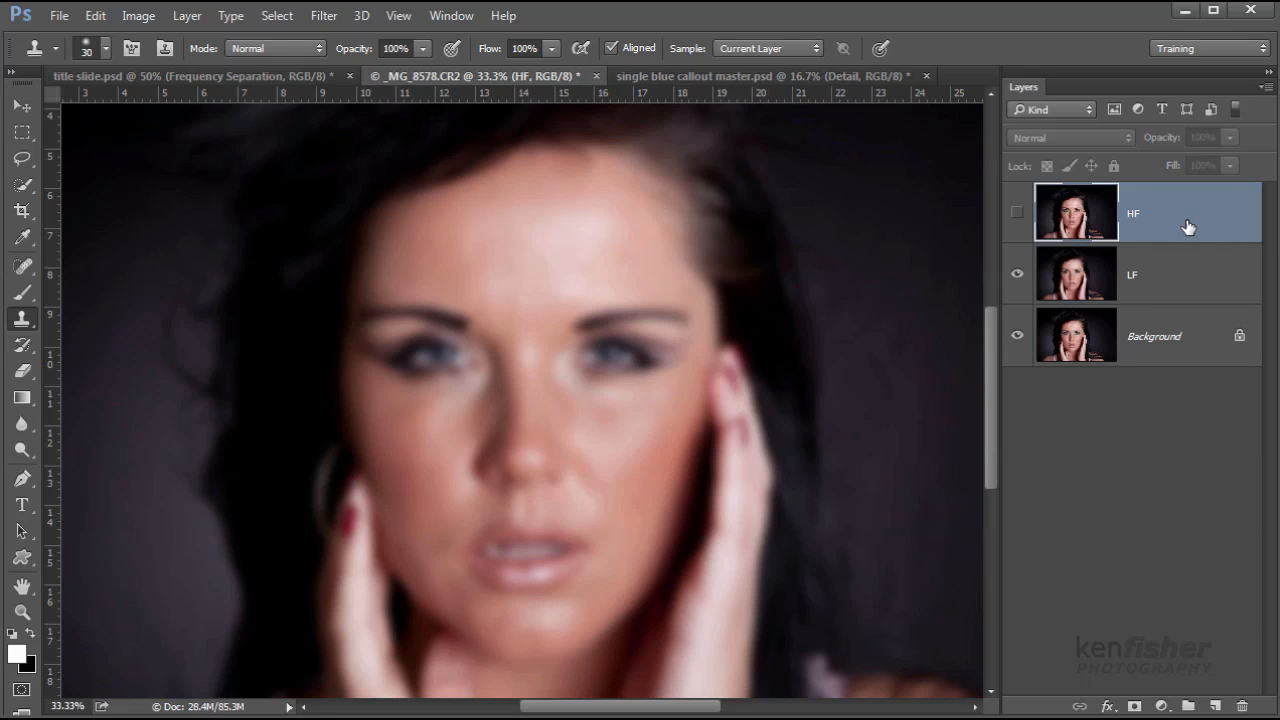
pyautogui.click(1017, 212)
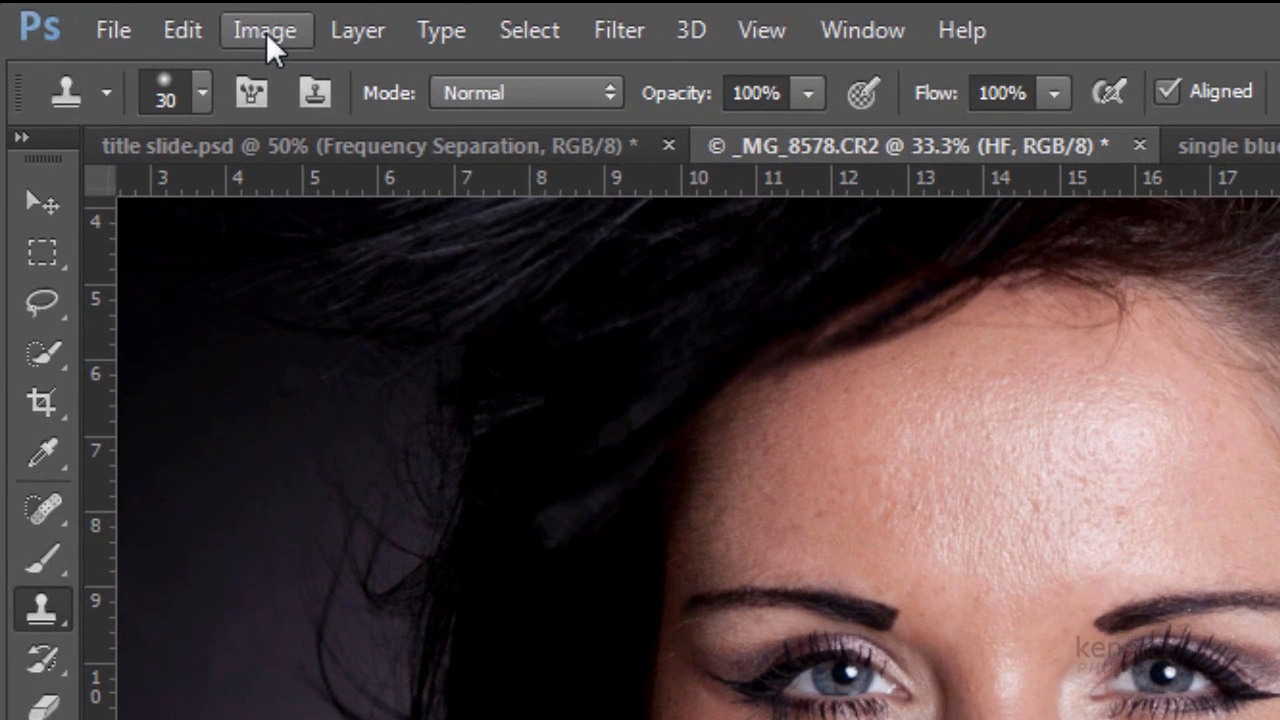
pyautogui.click(155, 18)
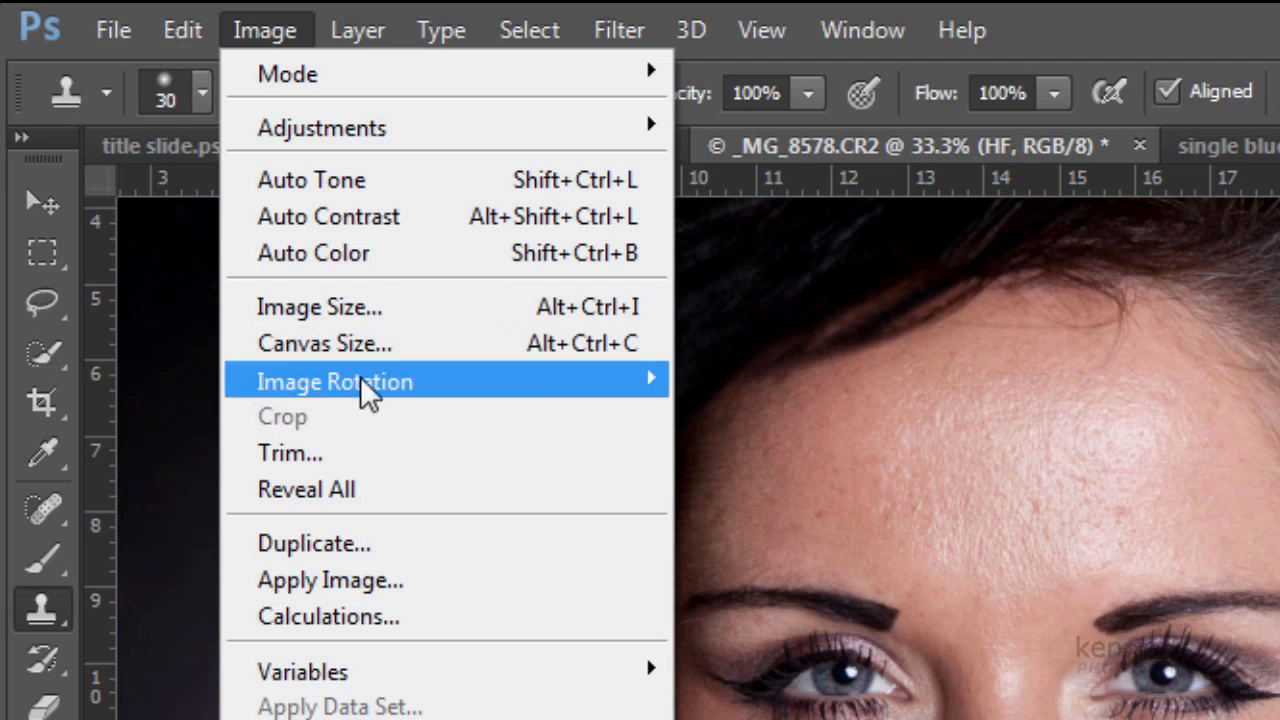
pyautogui.click(396, 594)
pyautogui.moveTo(2, 180); pyautogui.dragTo(778, 352)
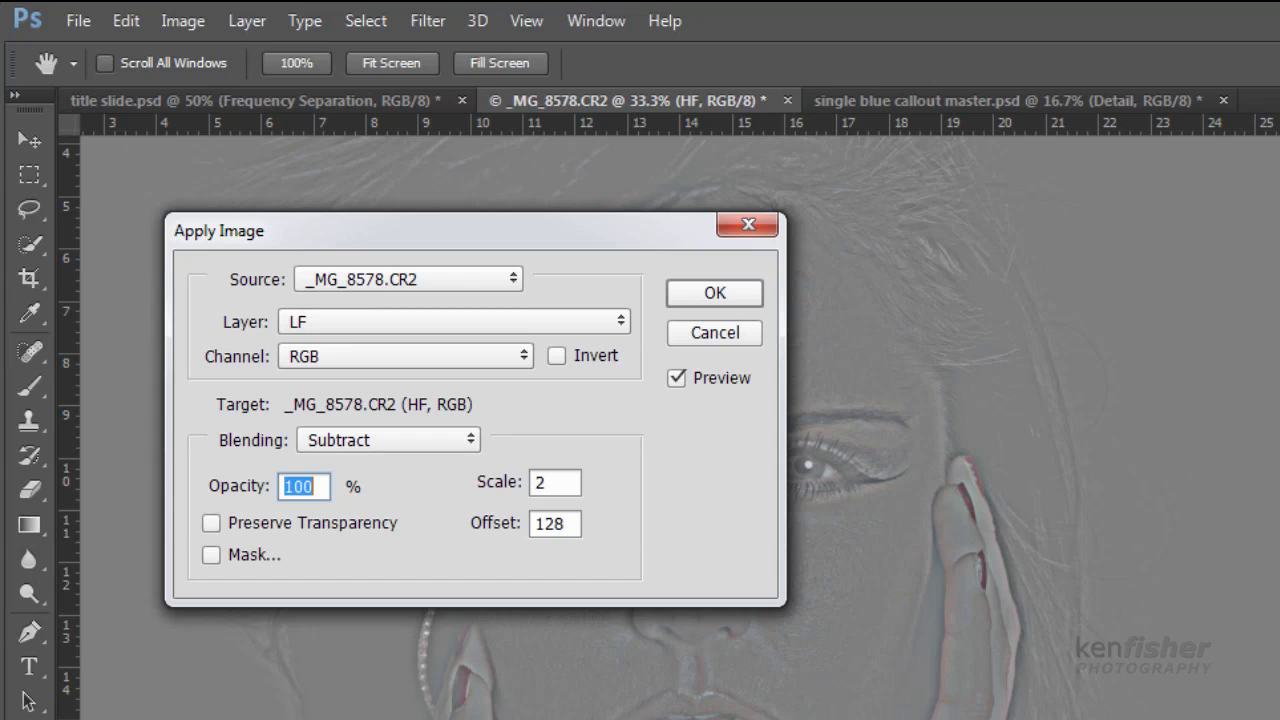
pyautogui.click(620, 324)
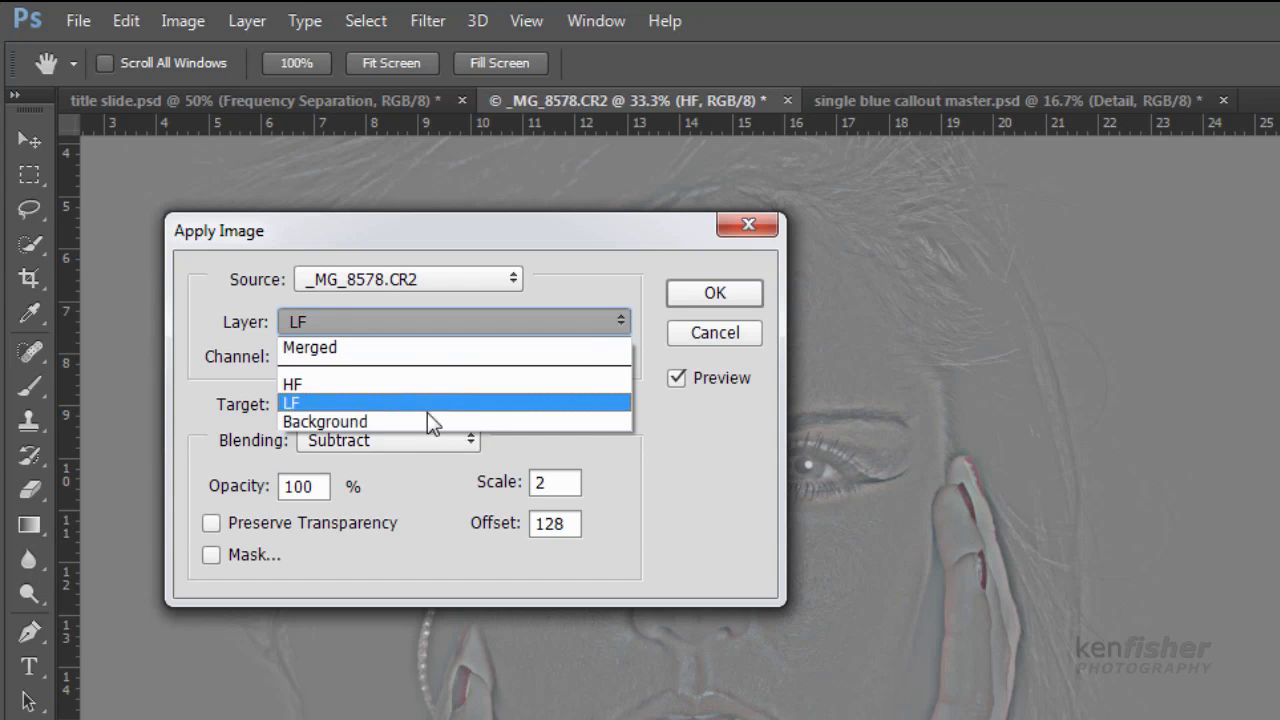
pyautogui.click(347, 401)
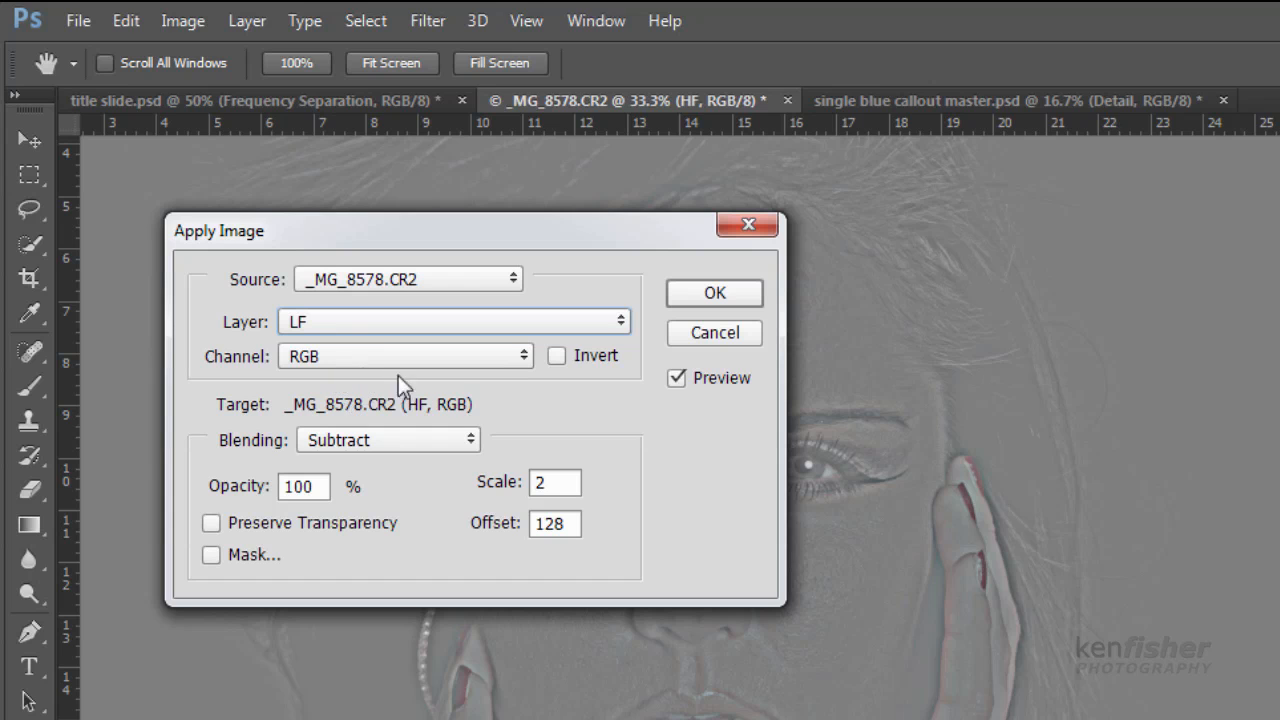
pyautogui.click(472, 440)
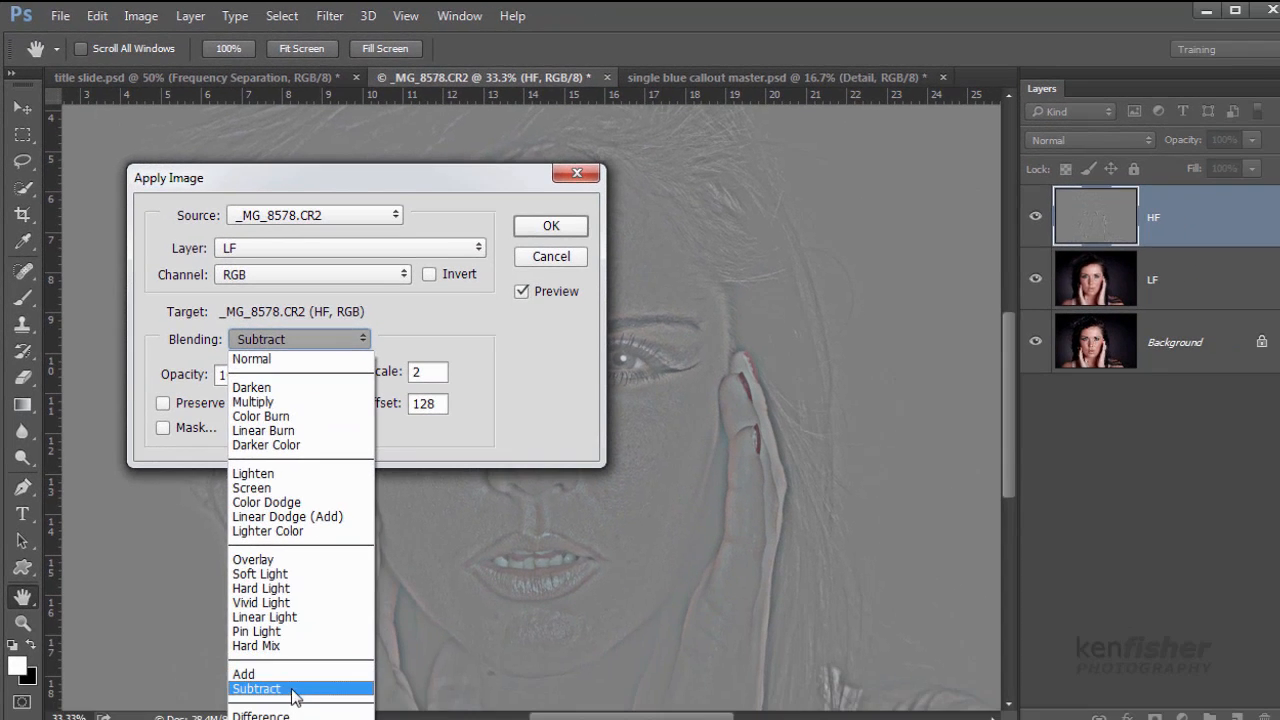
pyautogui.click(294, 689)
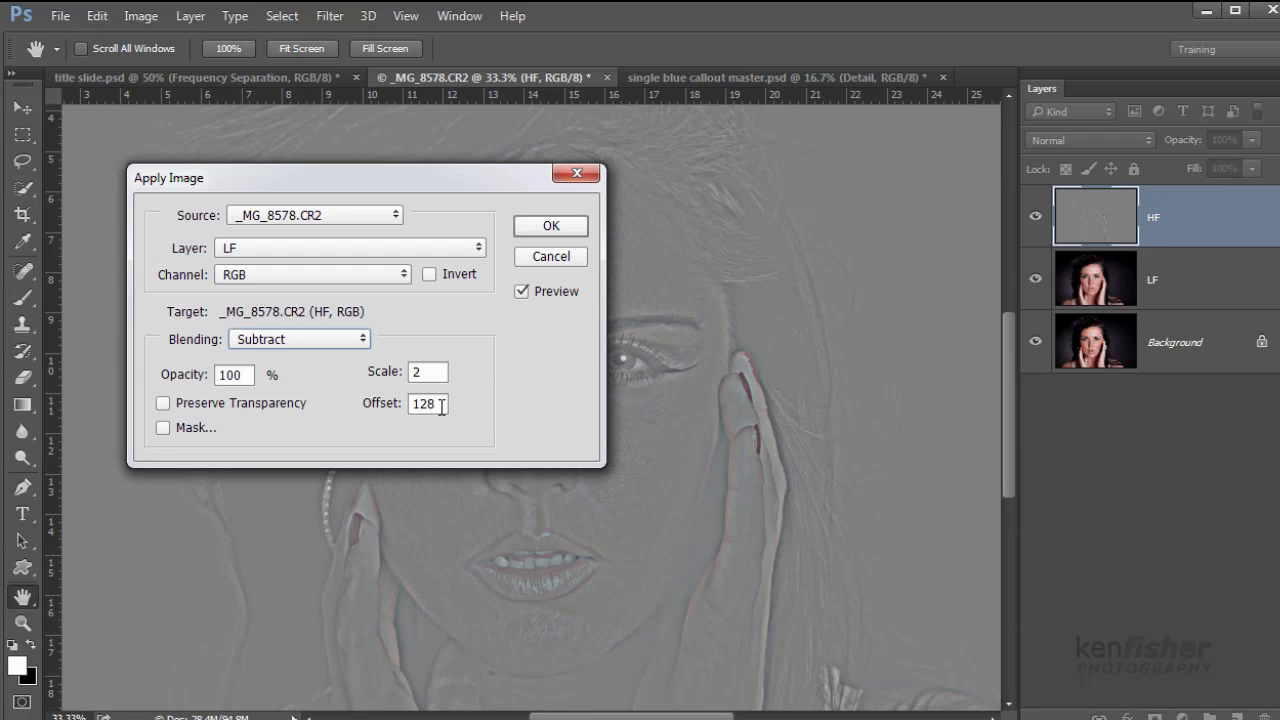
pyautogui.click(553, 226)
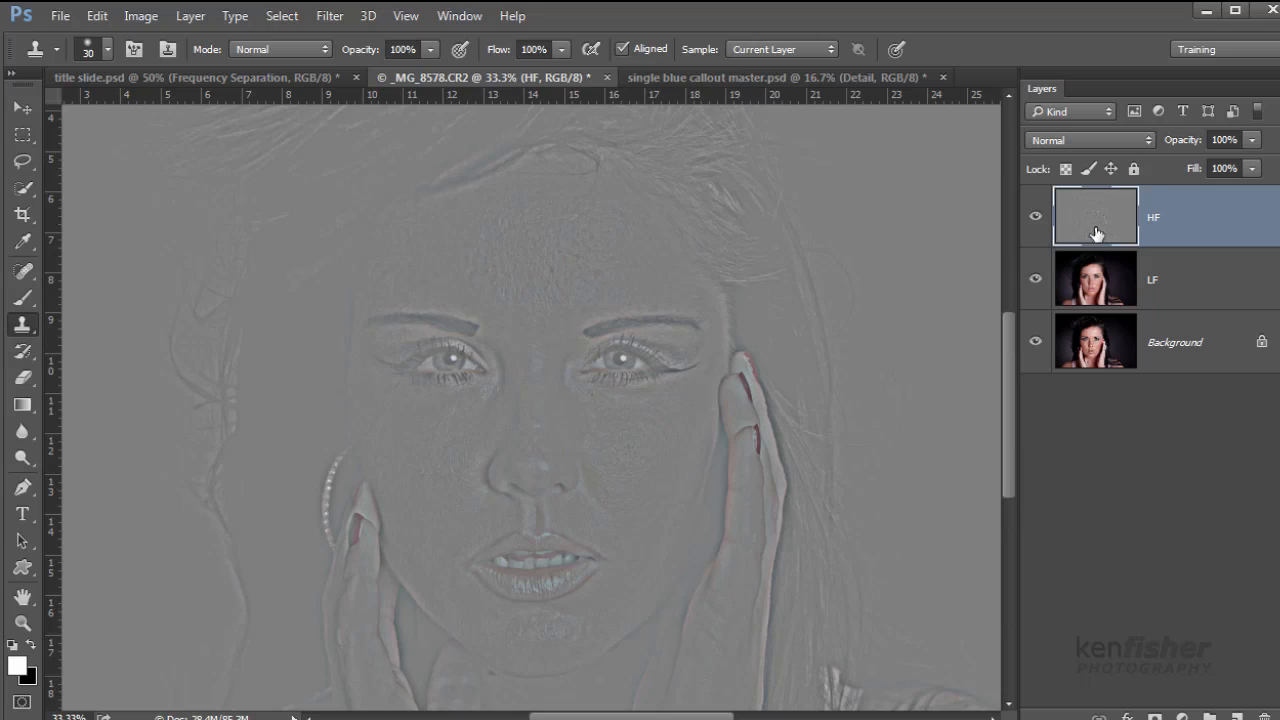
# Step: Set the HF layer's blend mode to Linear Light and compare the result with the original Background
pyautogui.click(1149, 143)
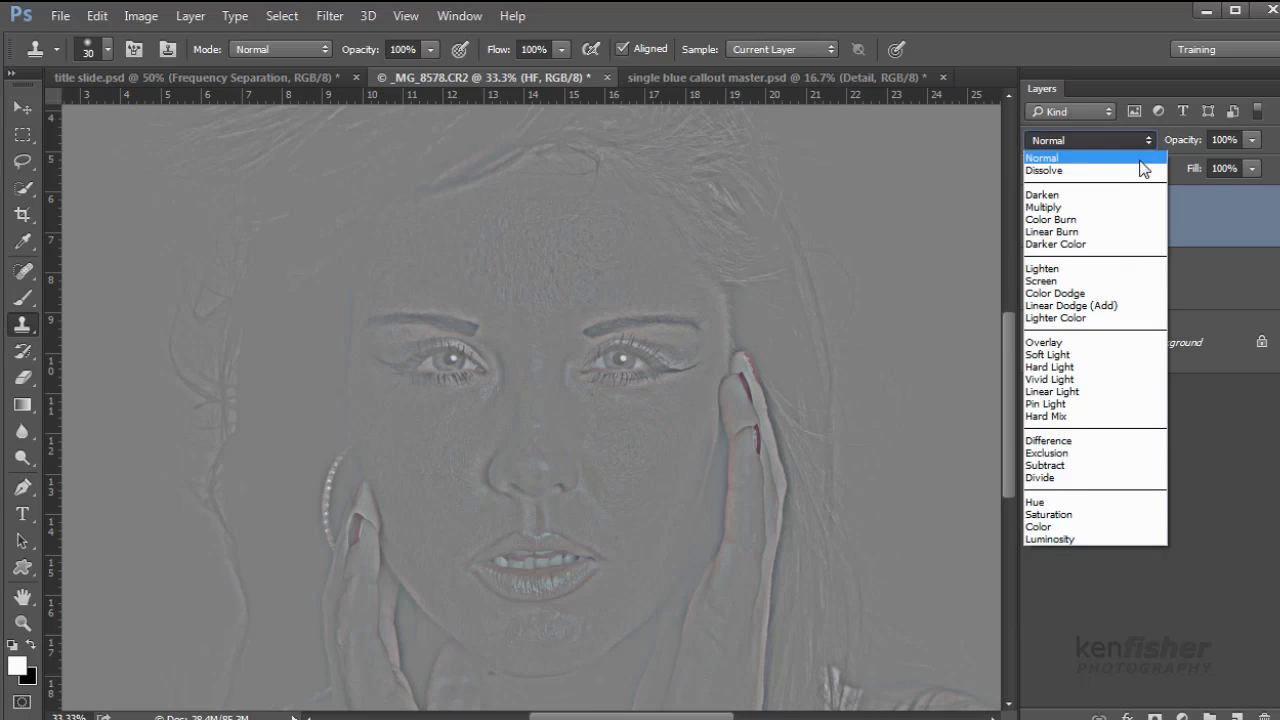
pyautogui.click(1083, 391)
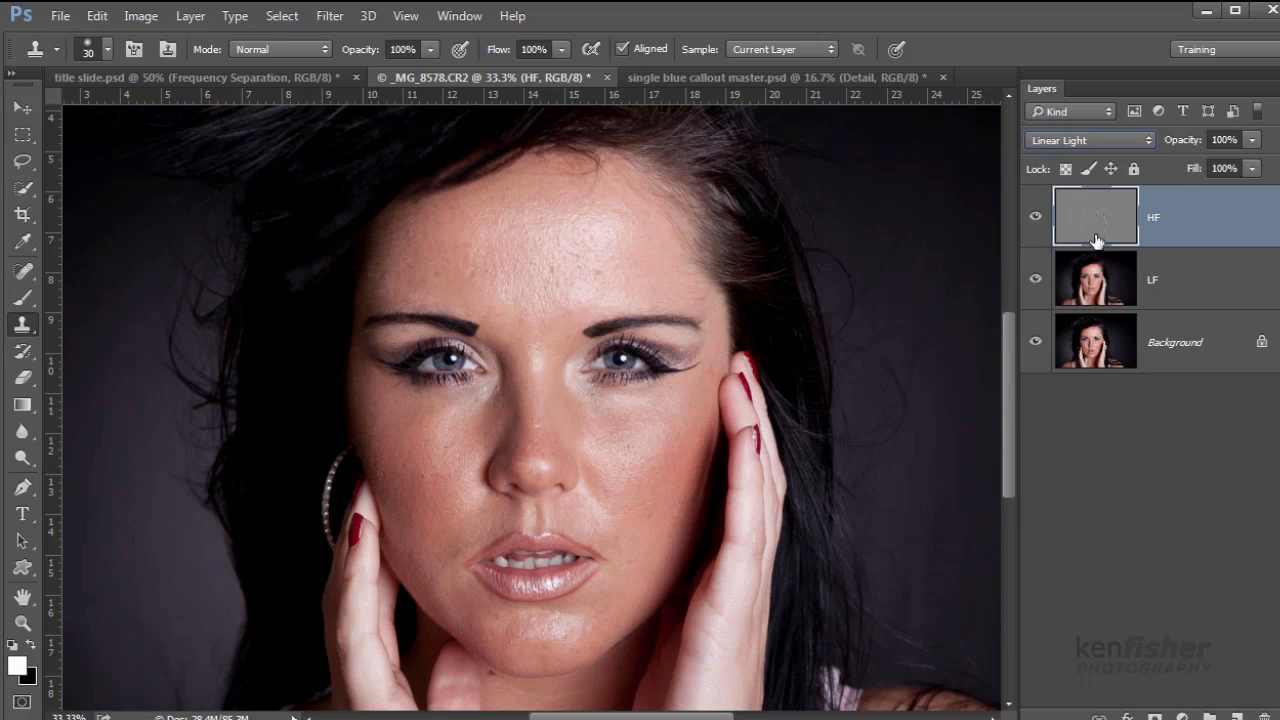
pyautogui.click(1035, 341)
pyautogui.click(1035, 342)
# Step: Group the HF and LF layers and name the group Retouch
pyautogui.keyDown('shift'); pyautogui.click(1204, 287); pyautogui.keyUp('shift')
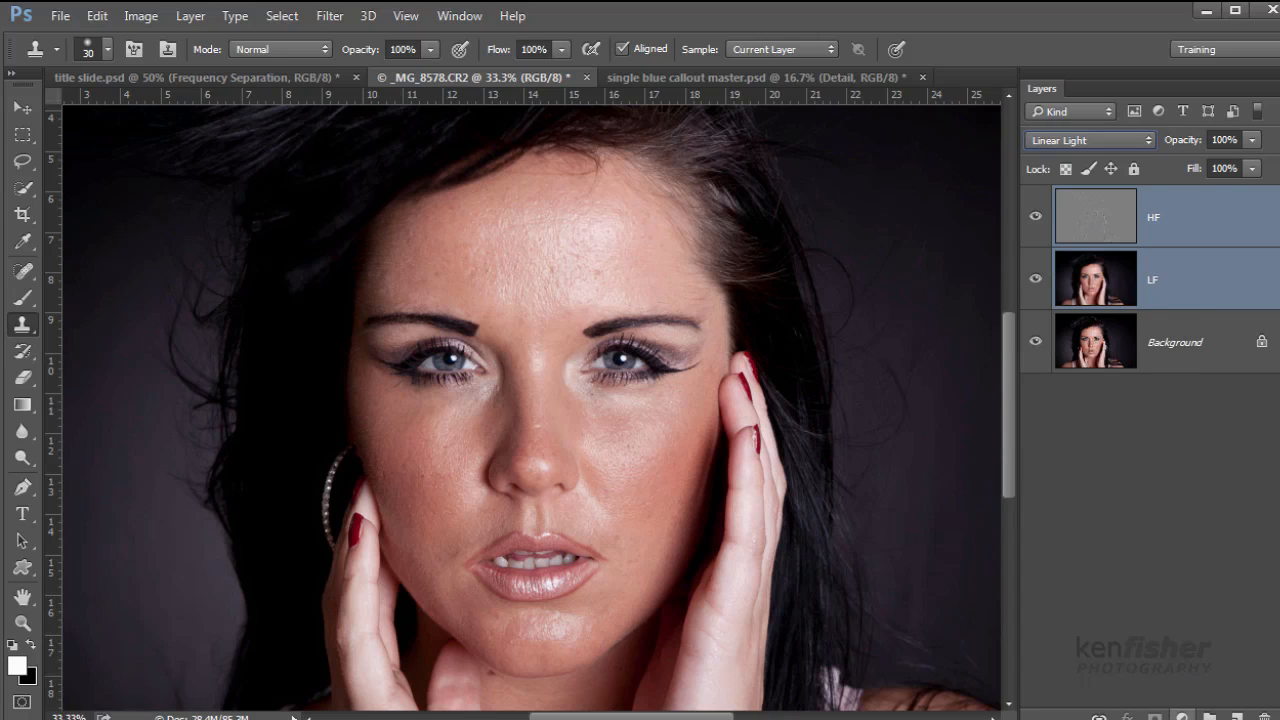
pyautogui.hotkey('ctrl', 'g')
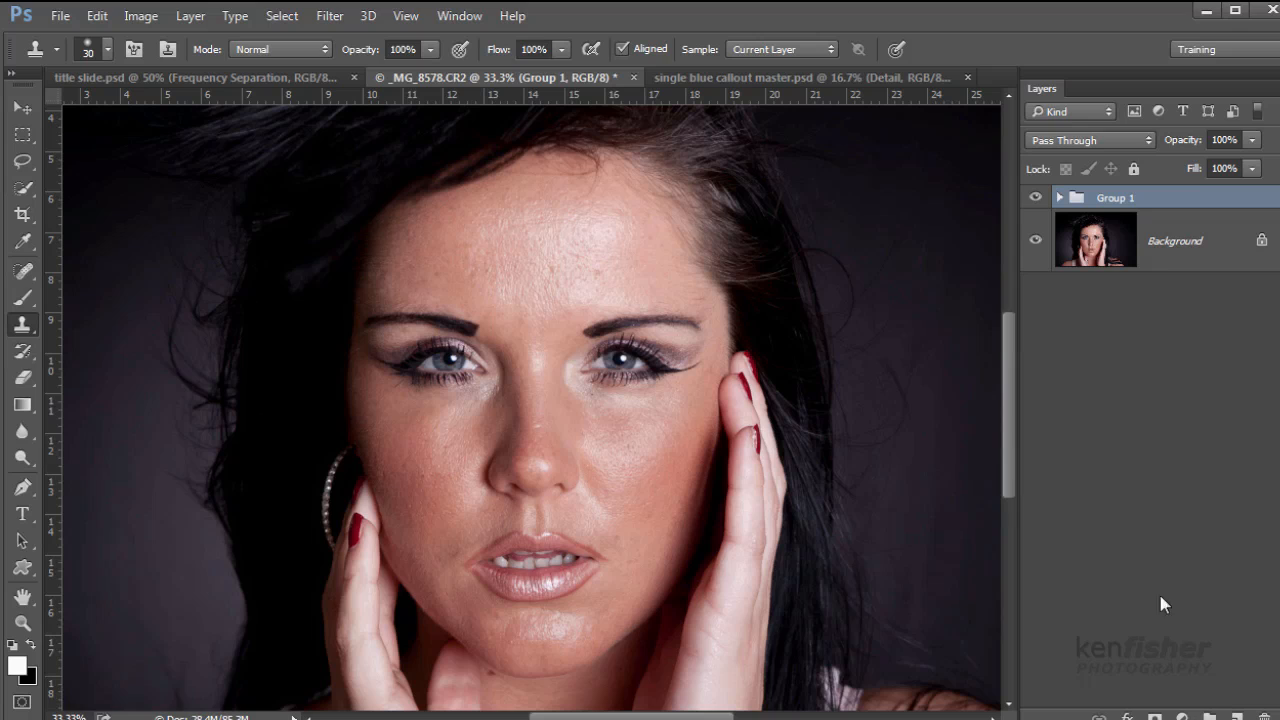
pyautogui.doubleClick(1114, 199)
pyautogui.write('REtouch')
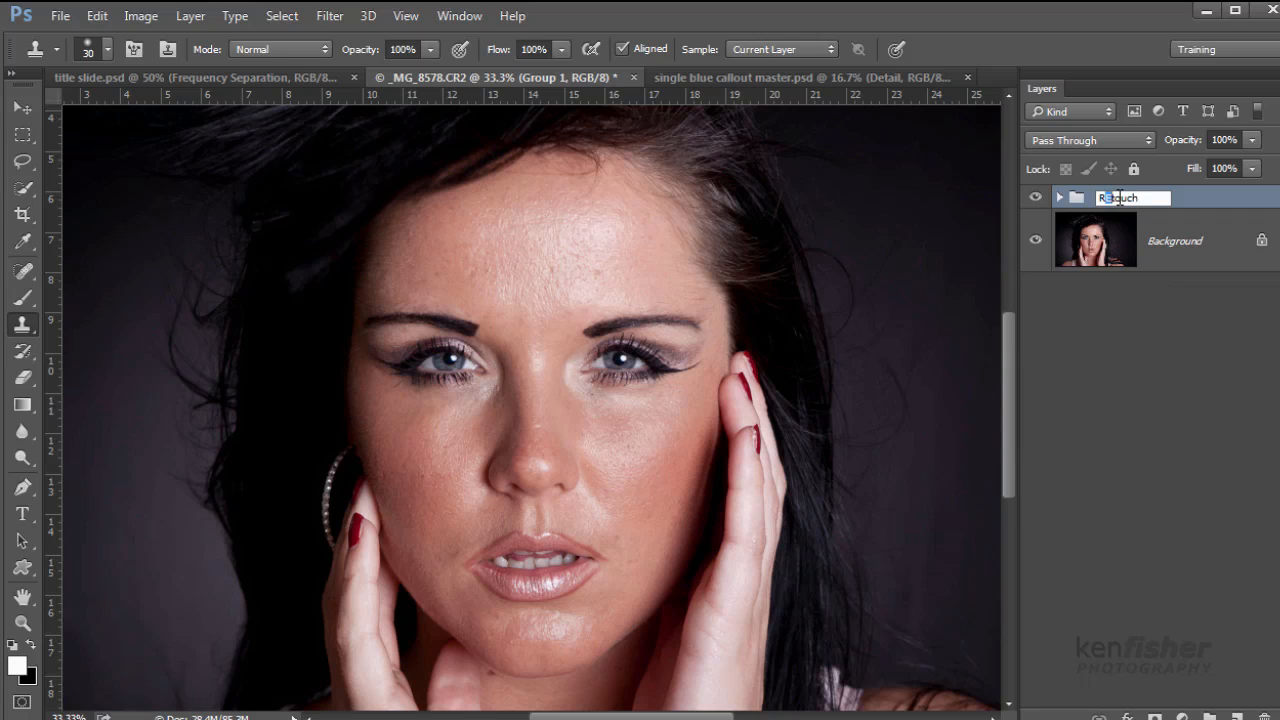
pyautogui.click(1167, 382)
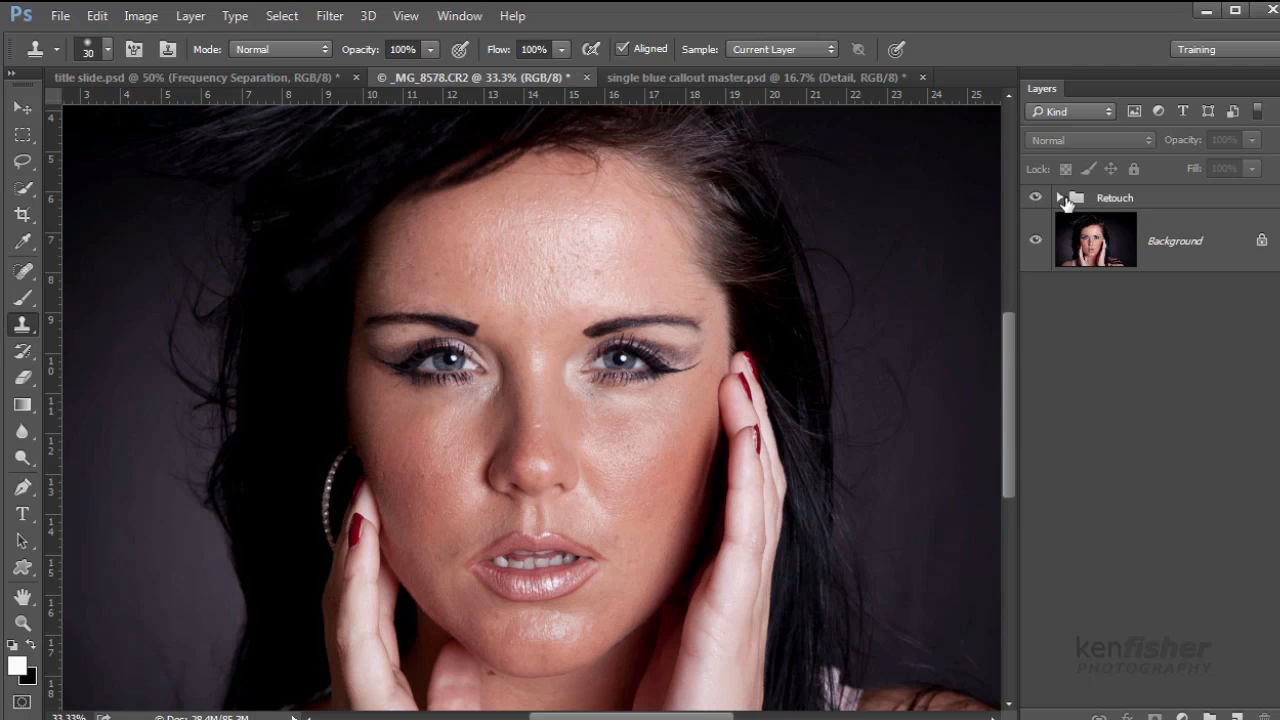
# Step: Expand the Retouch group, make the LF layer active and switch to the Lasso tool
pyautogui.click(1060, 199)
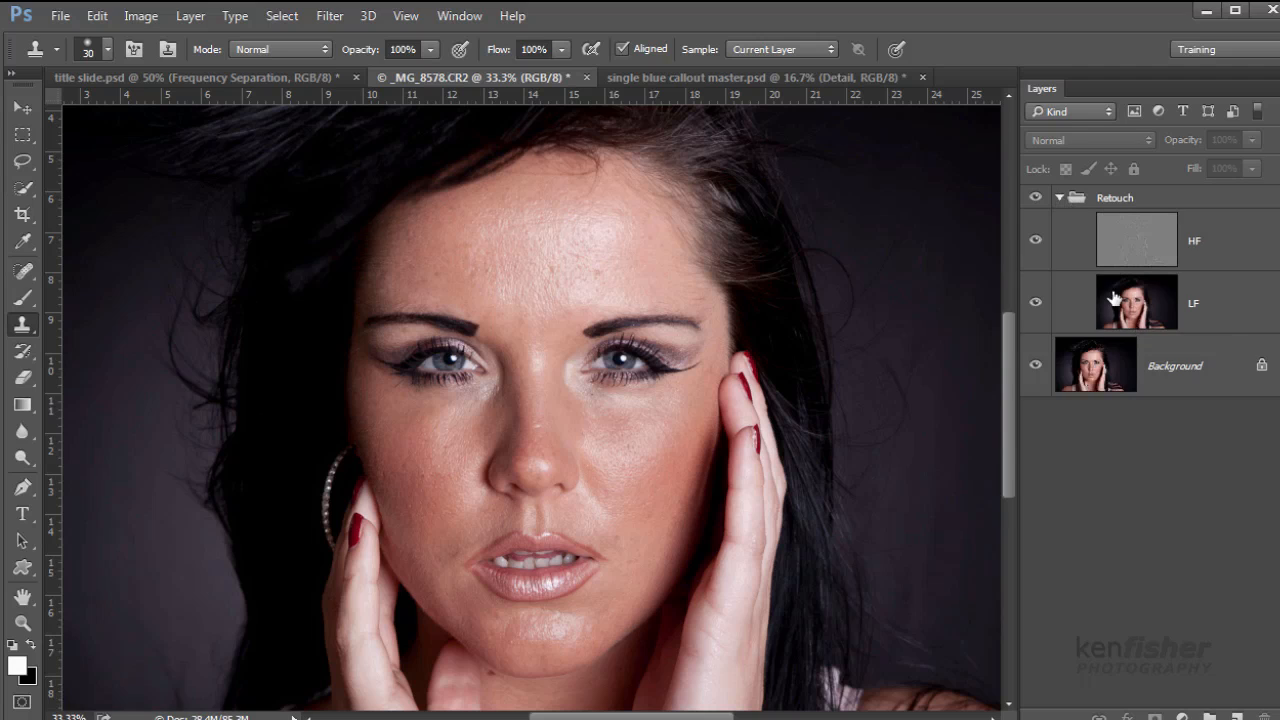
pyautogui.click(1060, 199)
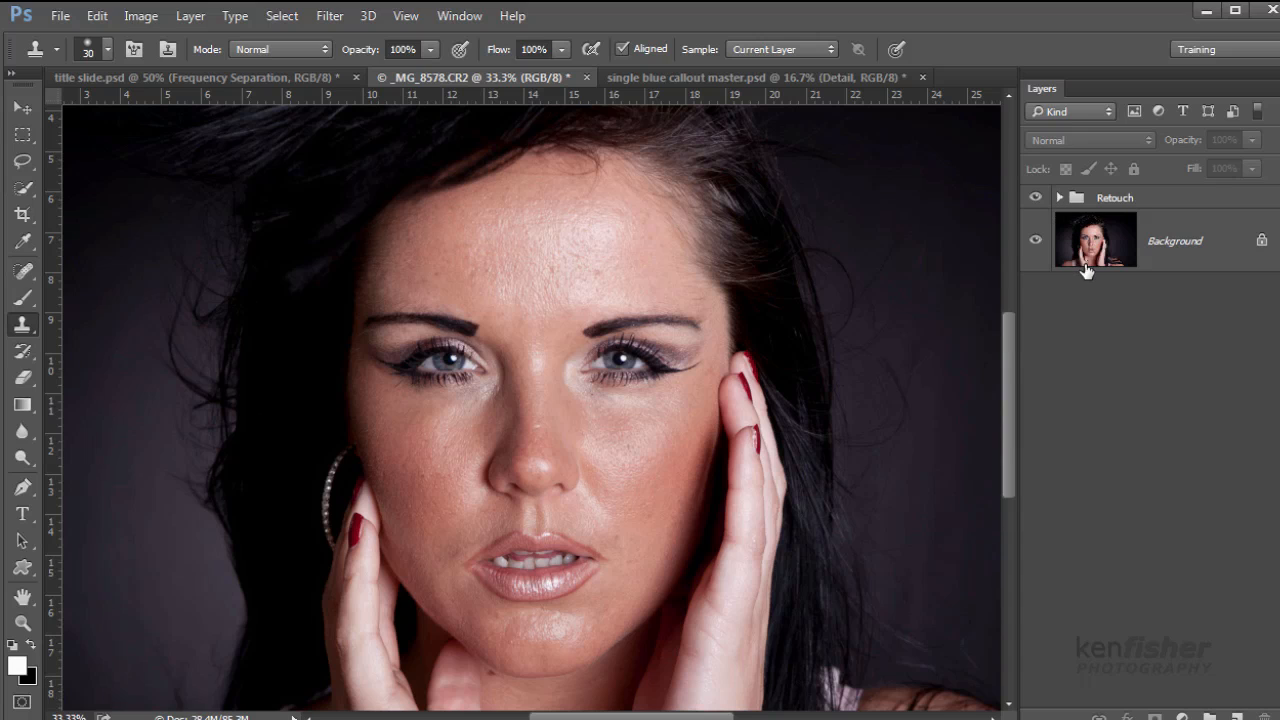
pyautogui.click(1060, 199)
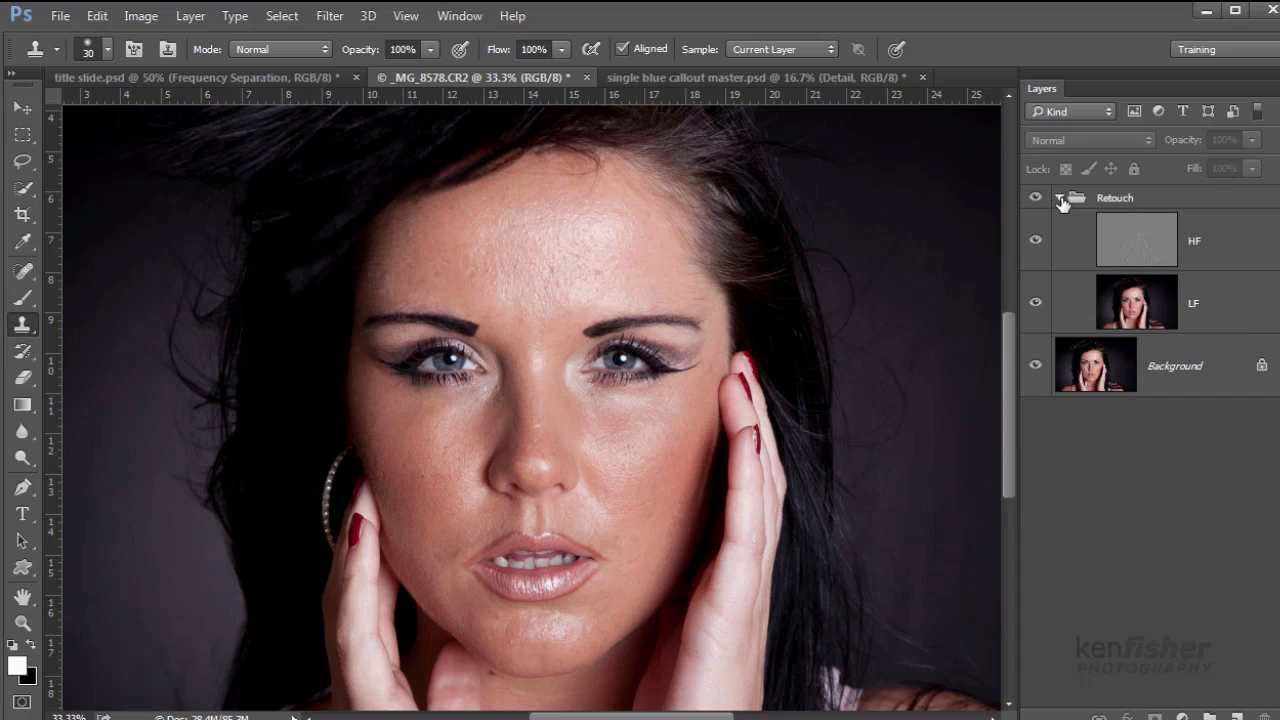
pyautogui.click(1229, 316)
pyautogui.press('l')
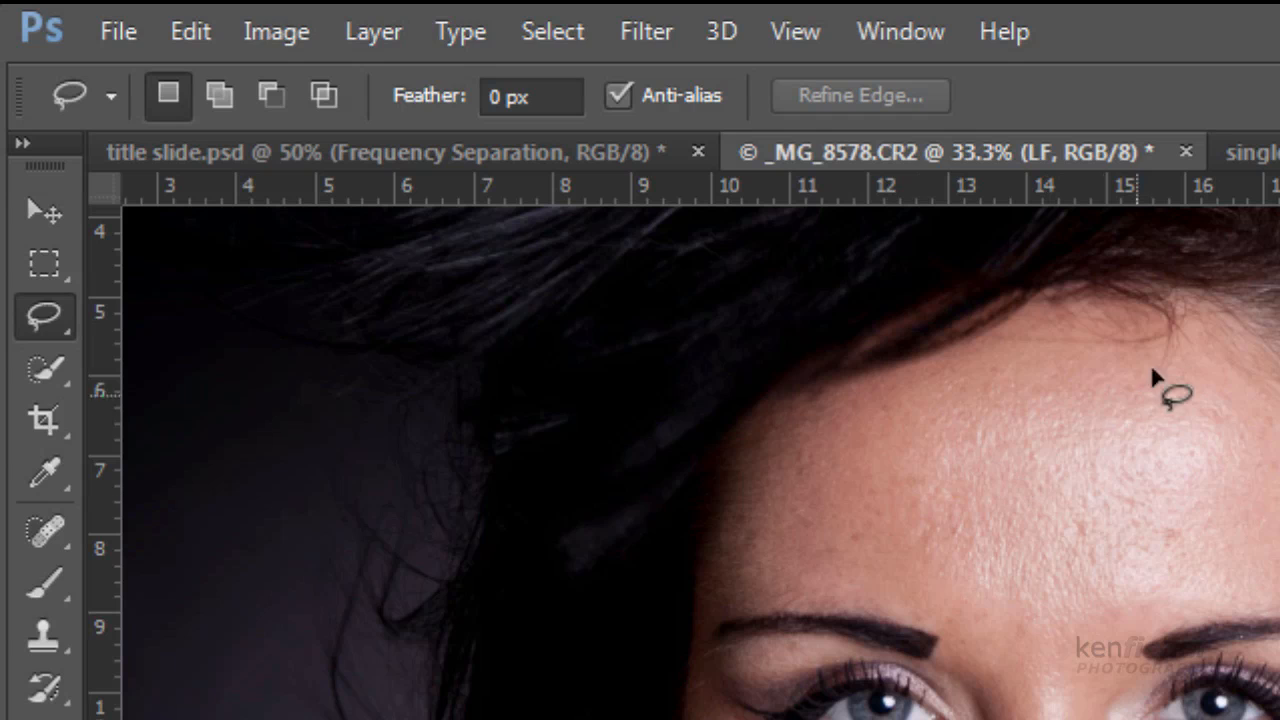
# Step: Lasso the forehead with a 0 px feather, inspect the selection edge in Quick Mask mode and deselect
pyautogui.moveTo(1156, 307)
pyautogui.mouseDown()
pyautogui.moveTo(589, 235)
pyautogui.moveTo(415, 198)
pyautogui.moveTo(380, 283)
pyautogui.moveTo(448, 307)
pyautogui.moveTo(646, 304)
pyautogui.moveTo(686, 291)
pyautogui.moveTo(685, 253)
pyautogui.moveTo(646, 201)
pyautogui.moveTo(572, 158)
pyautogui.mouseUp()
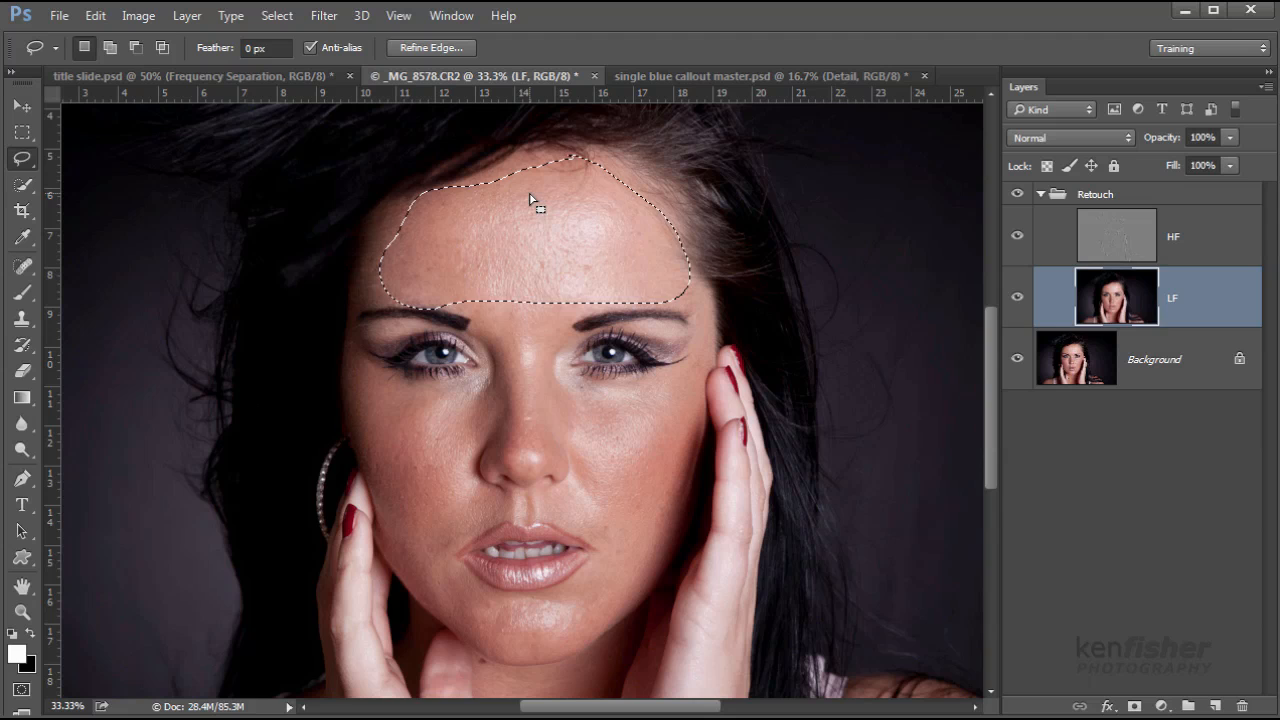
pyautogui.press('q')
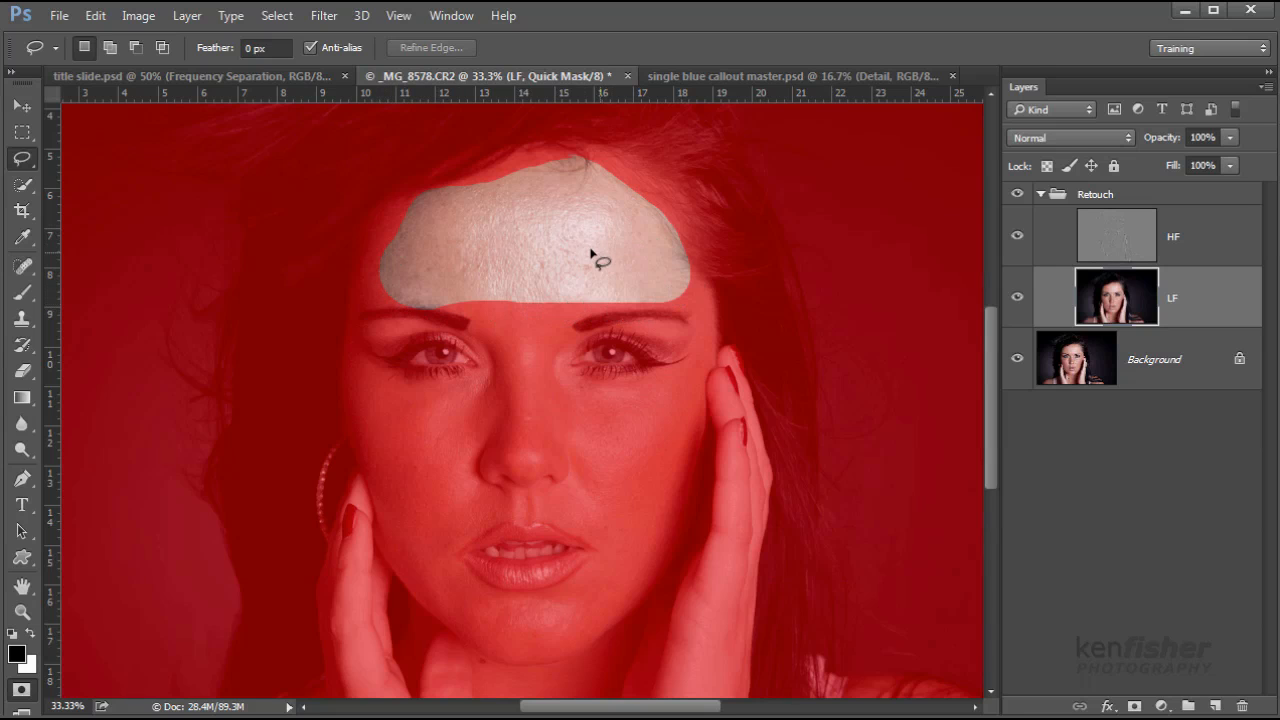
pyautogui.press('q')
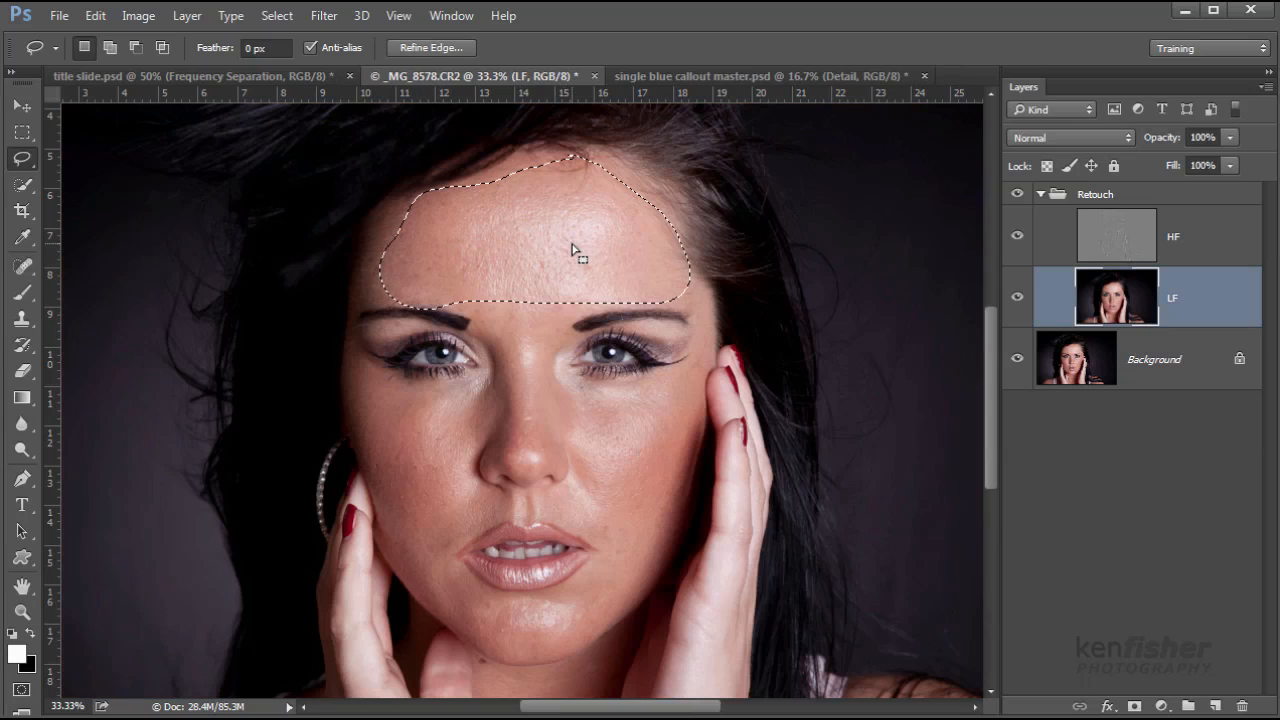
pyautogui.hotkey('ctrl', 'd')
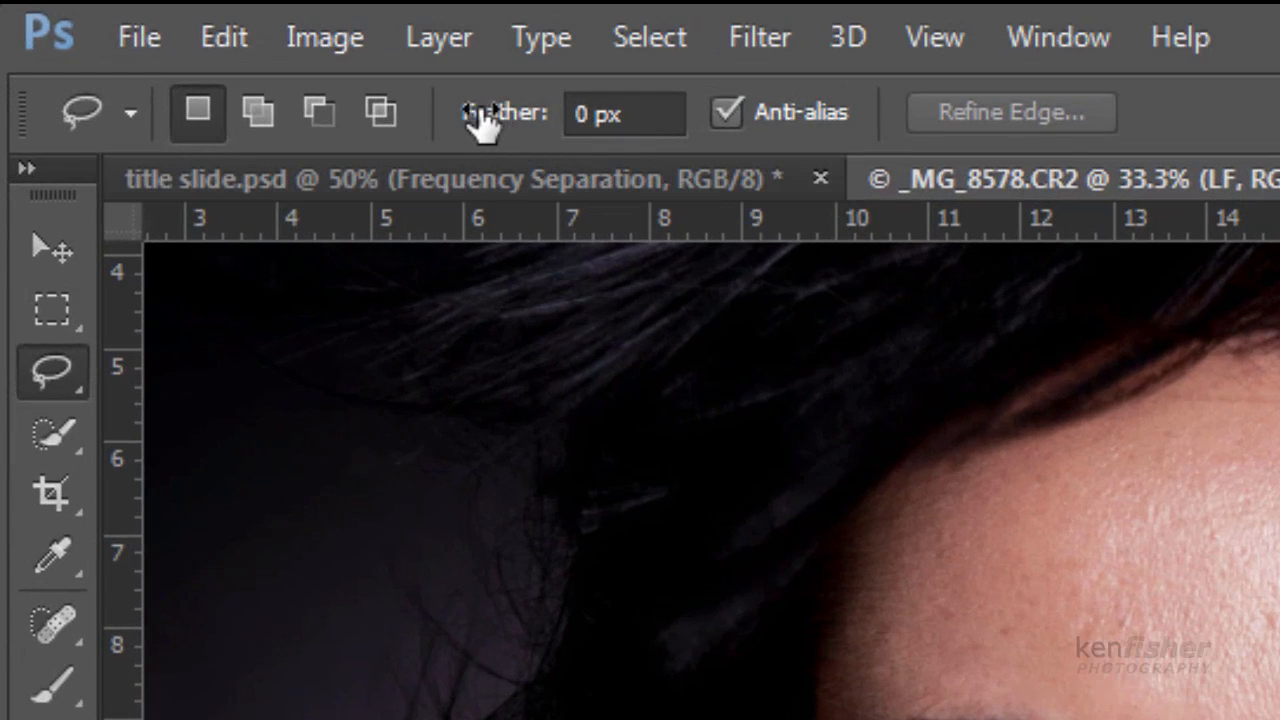
# Step: Set the Lasso feather to 39 px, outline the forehead and inspect the selection edge in Quick Mask mode
pyautogui.moveTo(478, 119); pyautogui.dragTo(1279, 170)
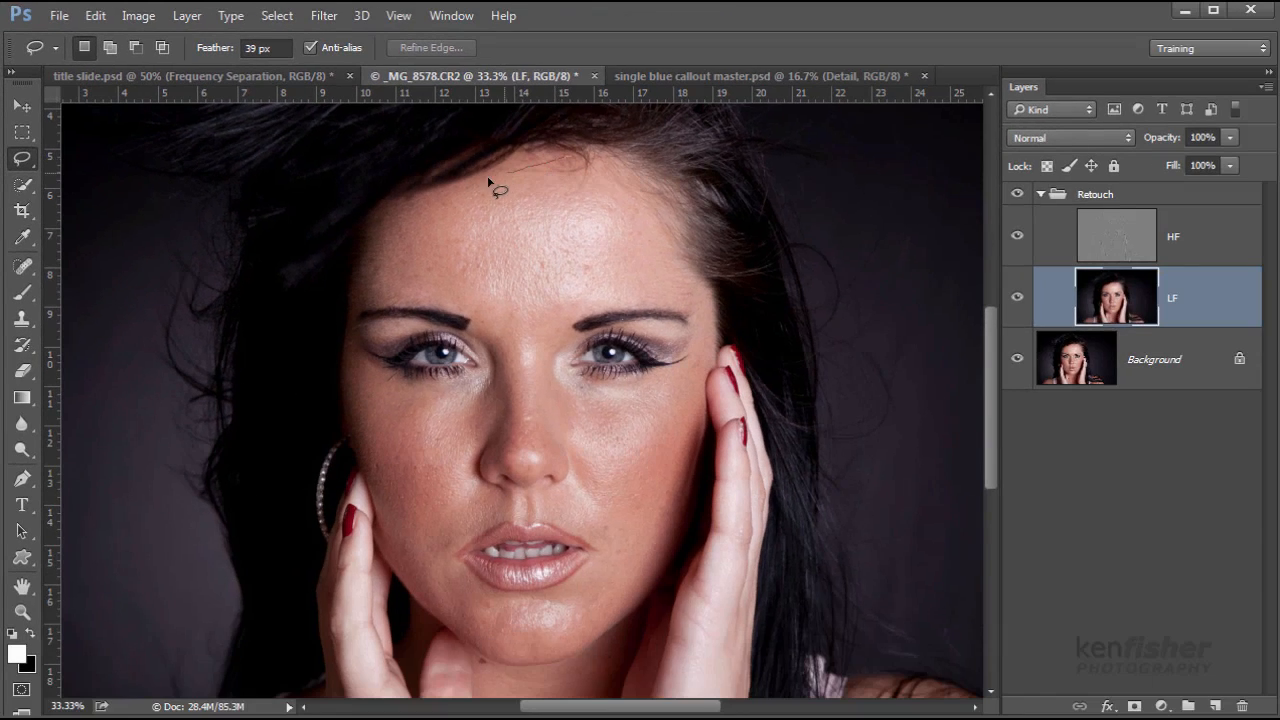
pyautogui.moveTo(489, 181)
pyautogui.mouseDown()
pyautogui.moveTo(407, 219)
pyautogui.moveTo(372, 281)
pyautogui.moveTo(562, 305)
pyautogui.moveTo(637, 304)
pyautogui.moveTo(687, 285)
pyautogui.moveTo(662, 222)
pyautogui.moveTo(572, 158)
pyautogui.mouseUp()
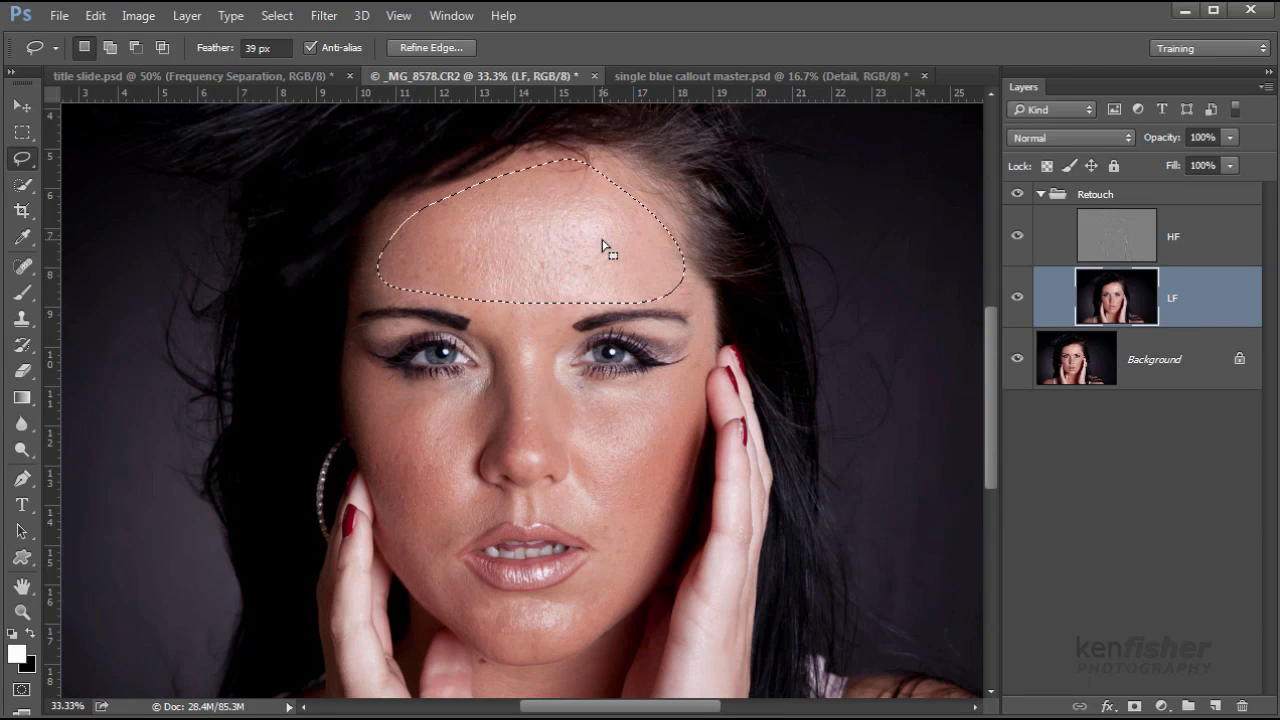
pyautogui.press('q')
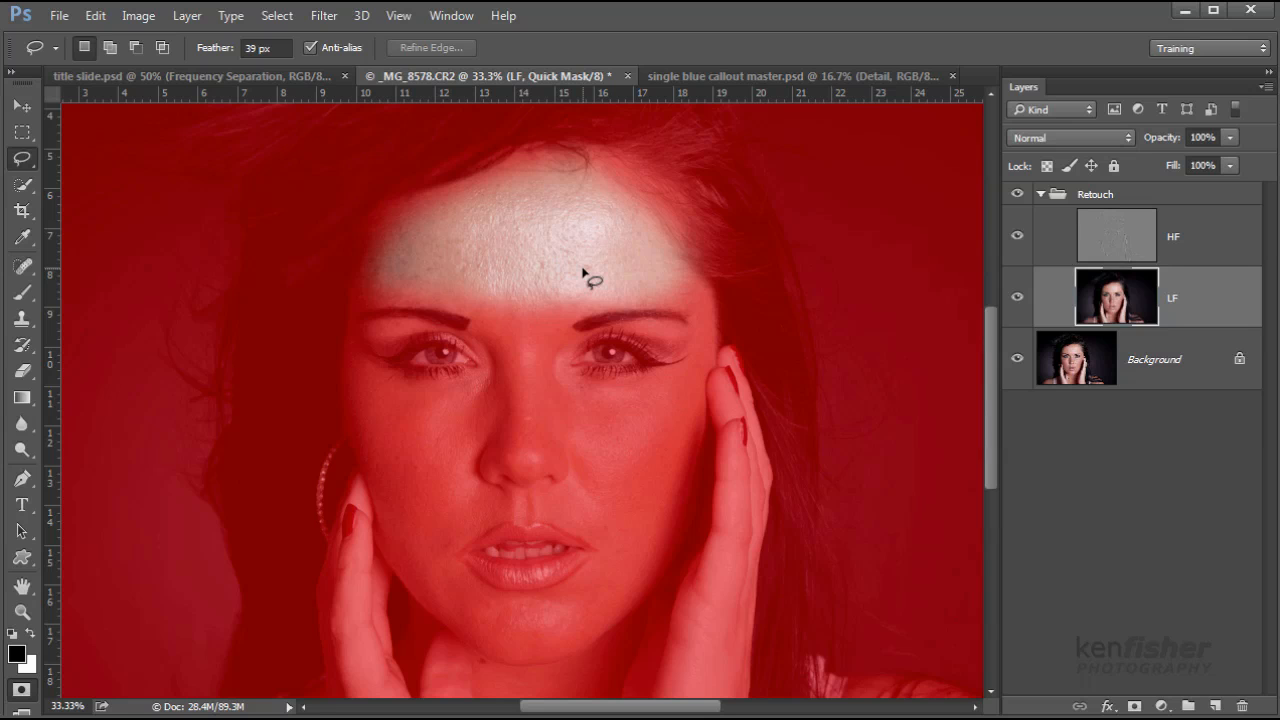
pyautogui.press('q')
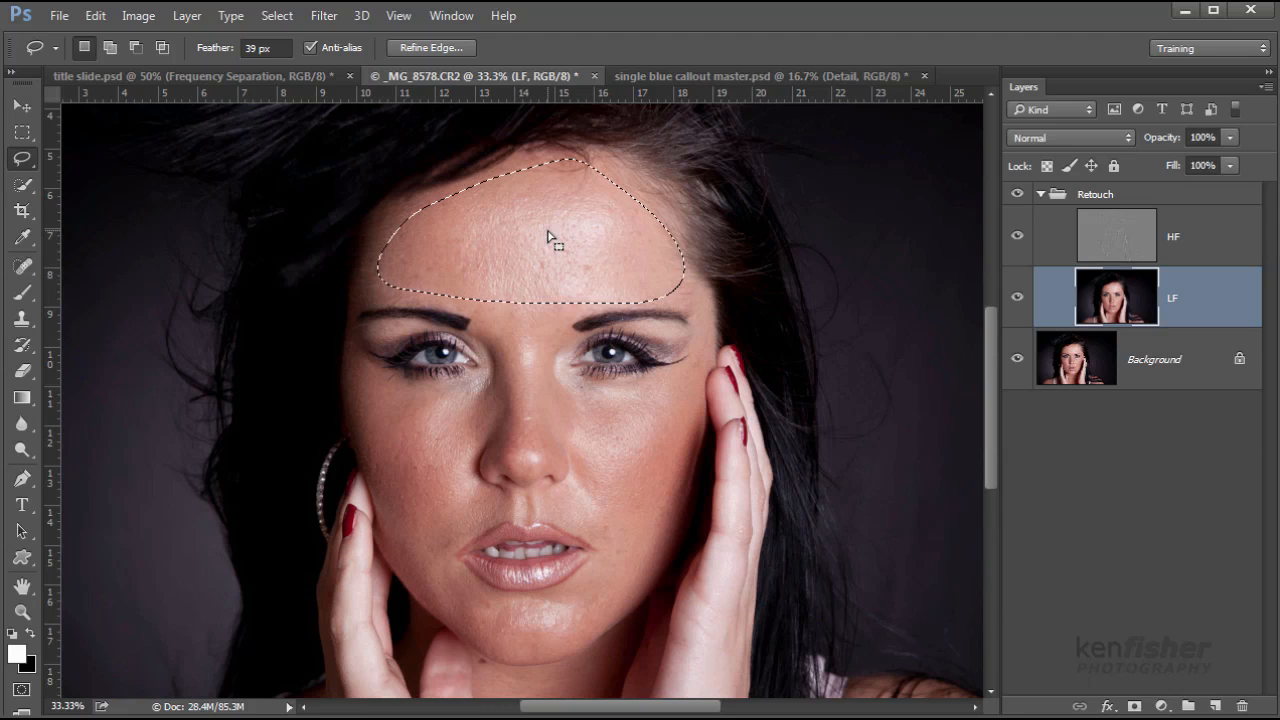
# Step: Open Gaussian Blur for the forehead selection on the LF layer and set its preview to 17% around the face
pyautogui.hotkey('ctrl', 'alt', 'f')
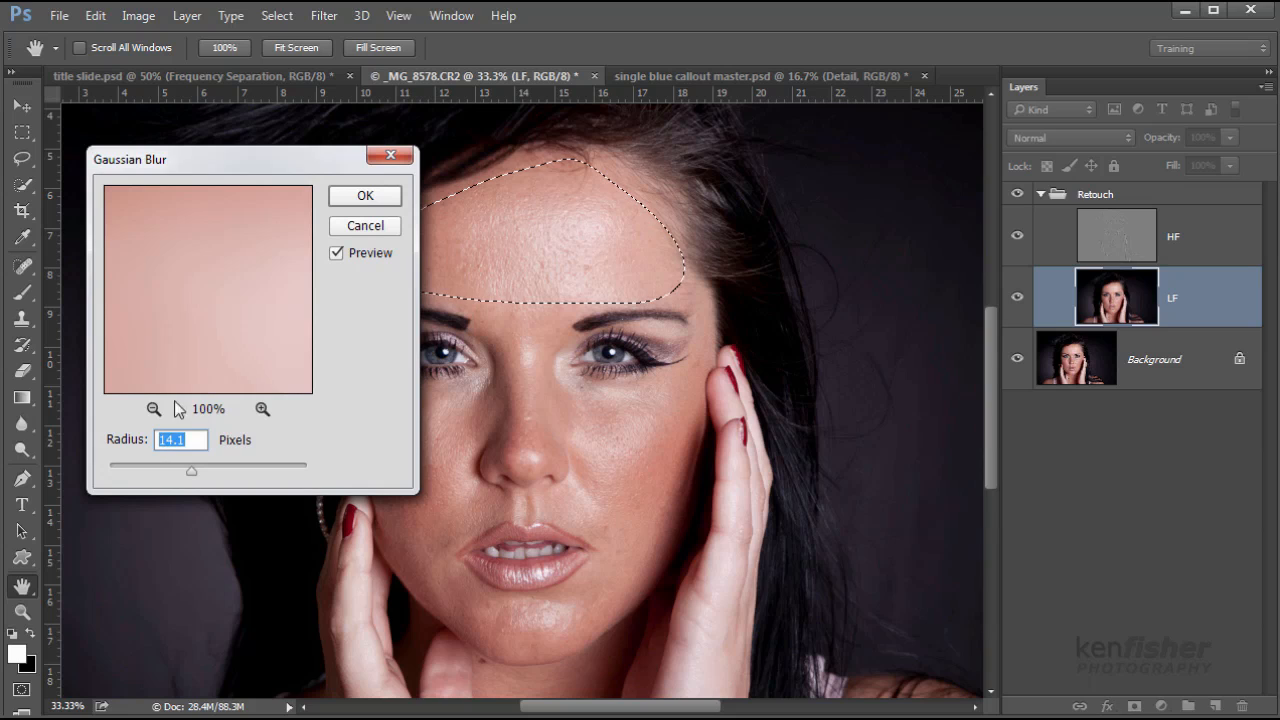
pyautogui.moveTo(171, 229); pyautogui.dragTo(297, 394)
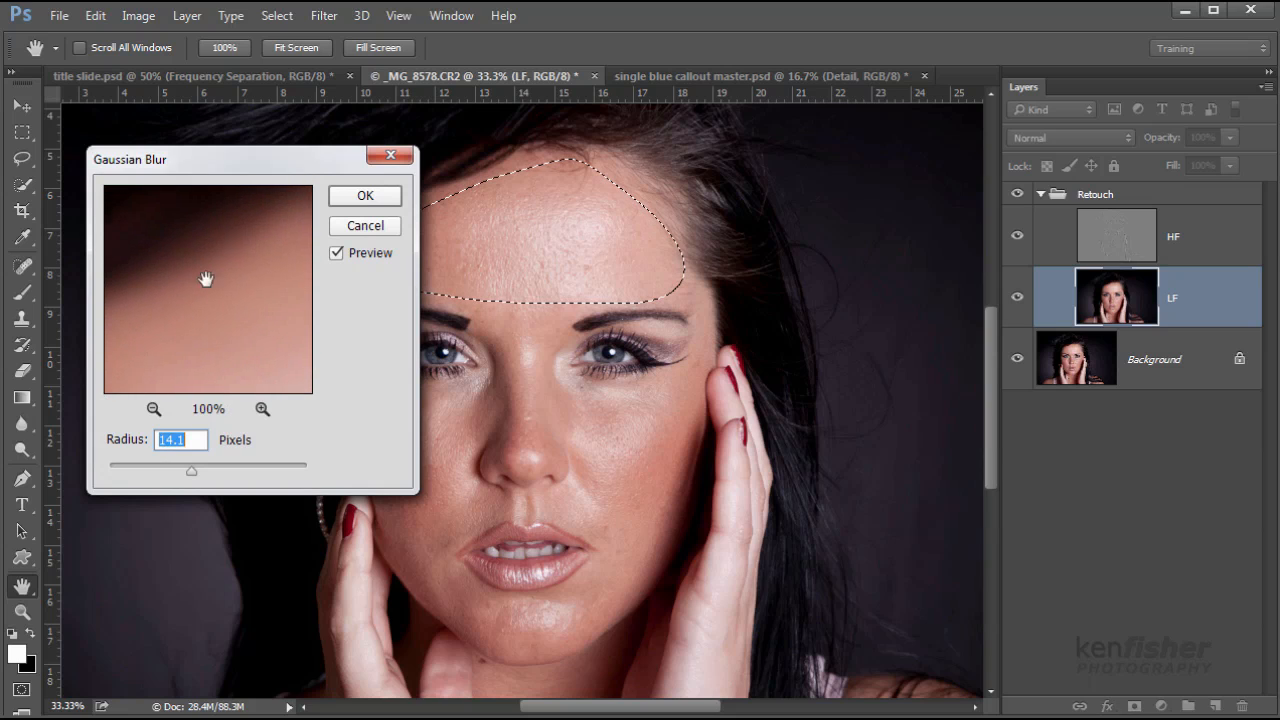
pyautogui.moveTo(206, 279); pyautogui.dragTo(175, 389)
pyautogui.moveTo(244, 286); pyautogui.dragTo(95, 316)
pyautogui.moveTo(189, 290); pyautogui.dragTo(139, 256)
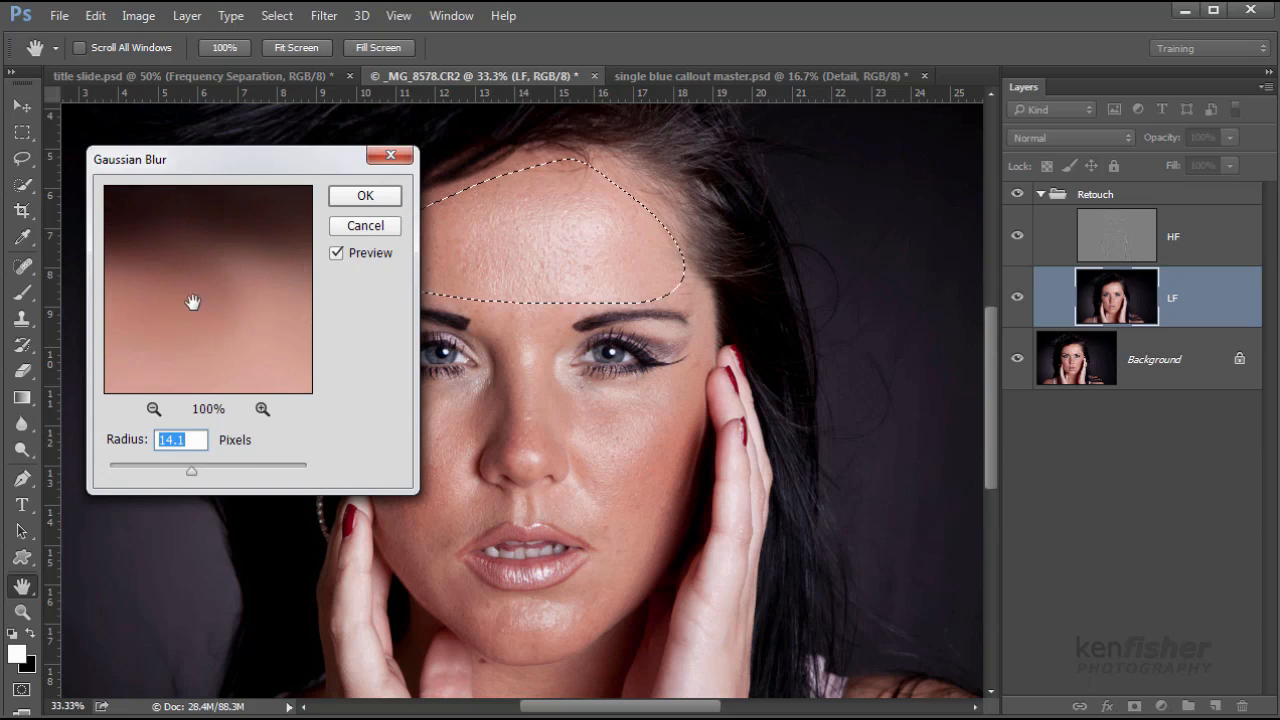
pyautogui.click(153, 409)
pyautogui.click(153, 409)
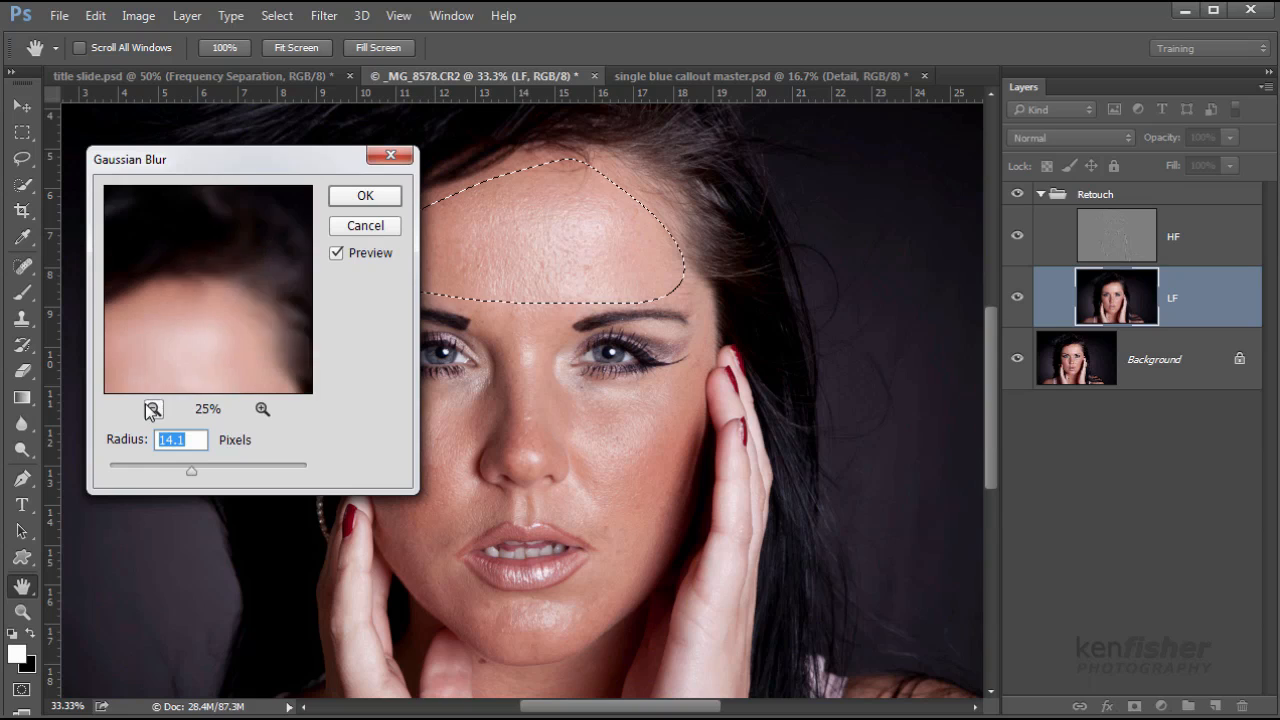
pyautogui.click(153, 409)
pyautogui.moveTo(203, 333); pyautogui.dragTo(205, 291)
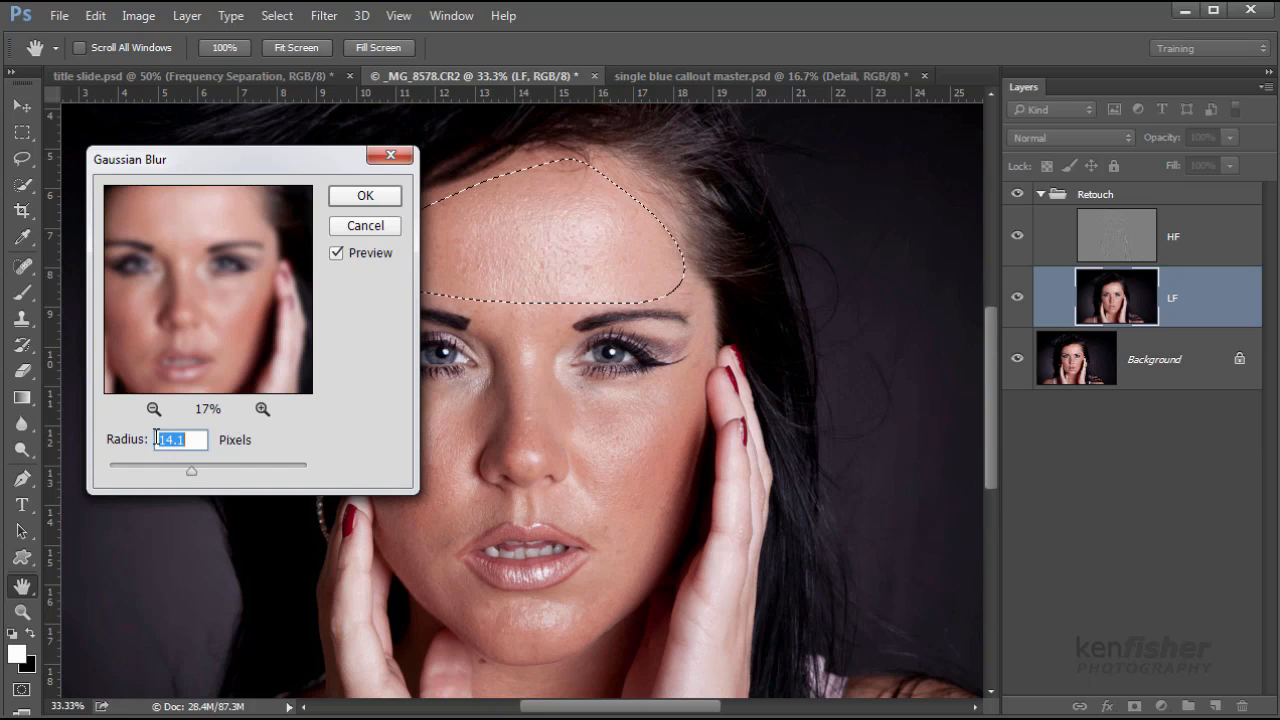
# Step: Try Gaussian Blur radii of 27.8 and 66.4 pixels on the forehead, comparing each with the preview off and on
pyautogui.moveTo(192, 468); pyautogui.dragTo(208, 482)
pyautogui.click(333, 255)
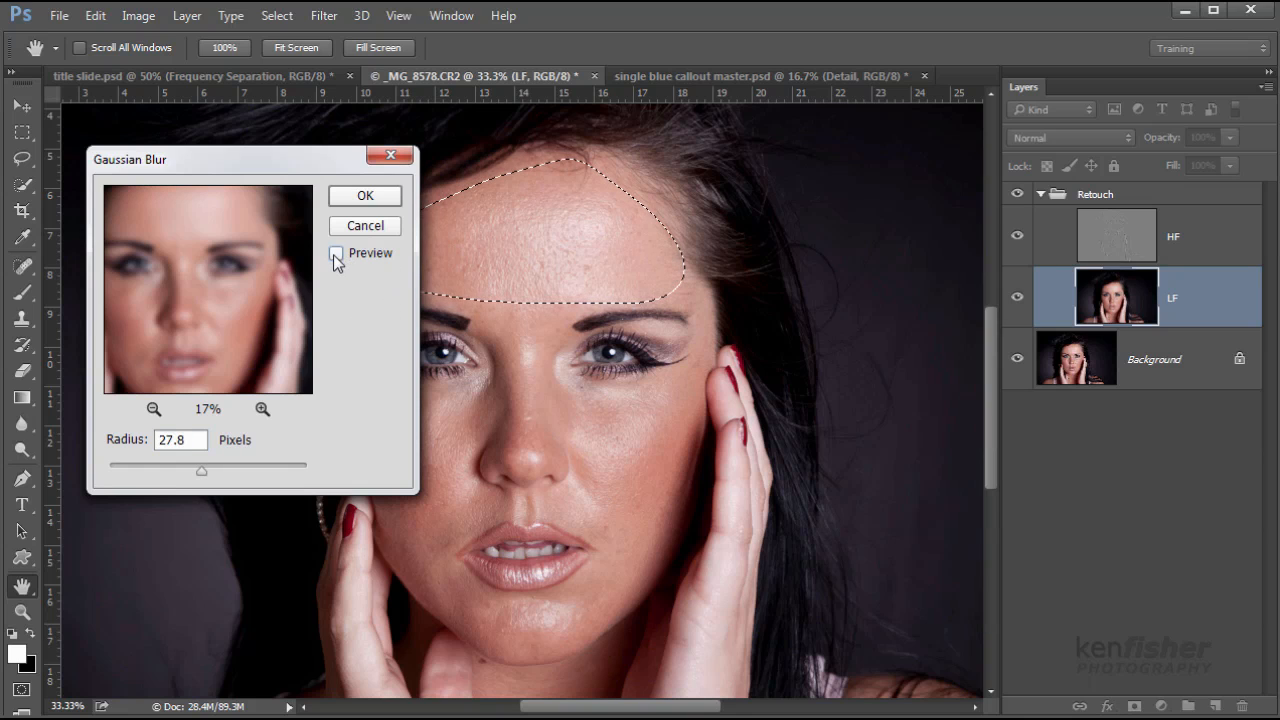
pyautogui.click(332, 256)
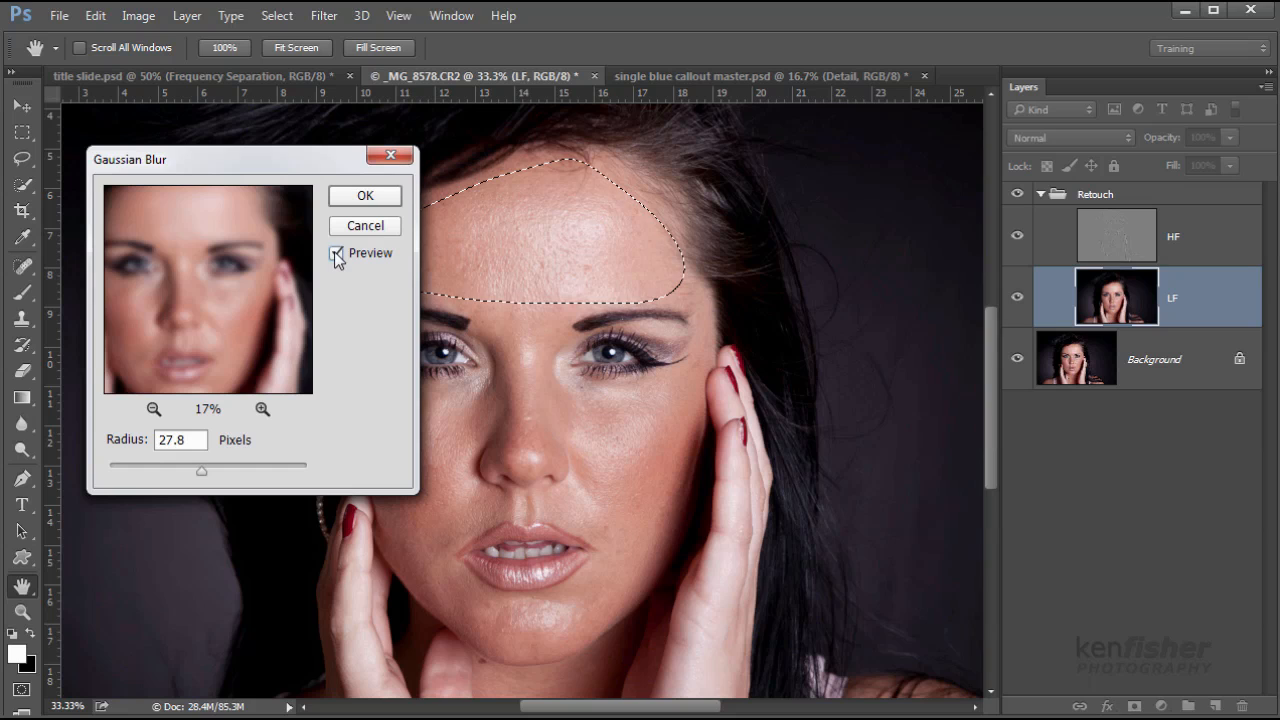
pyautogui.moveTo(205, 473); pyautogui.dragTo(224, 474)
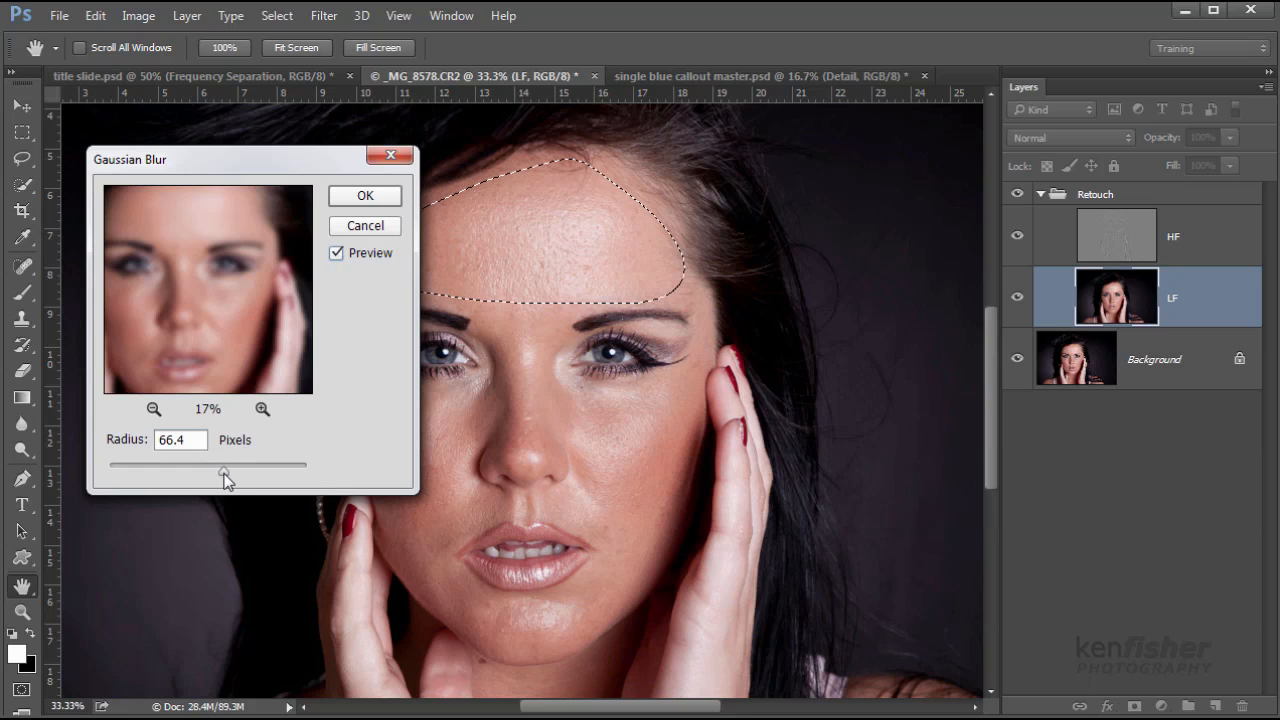
pyautogui.click(332, 252)
pyautogui.click(332, 252)
pyautogui.click(332, 252)
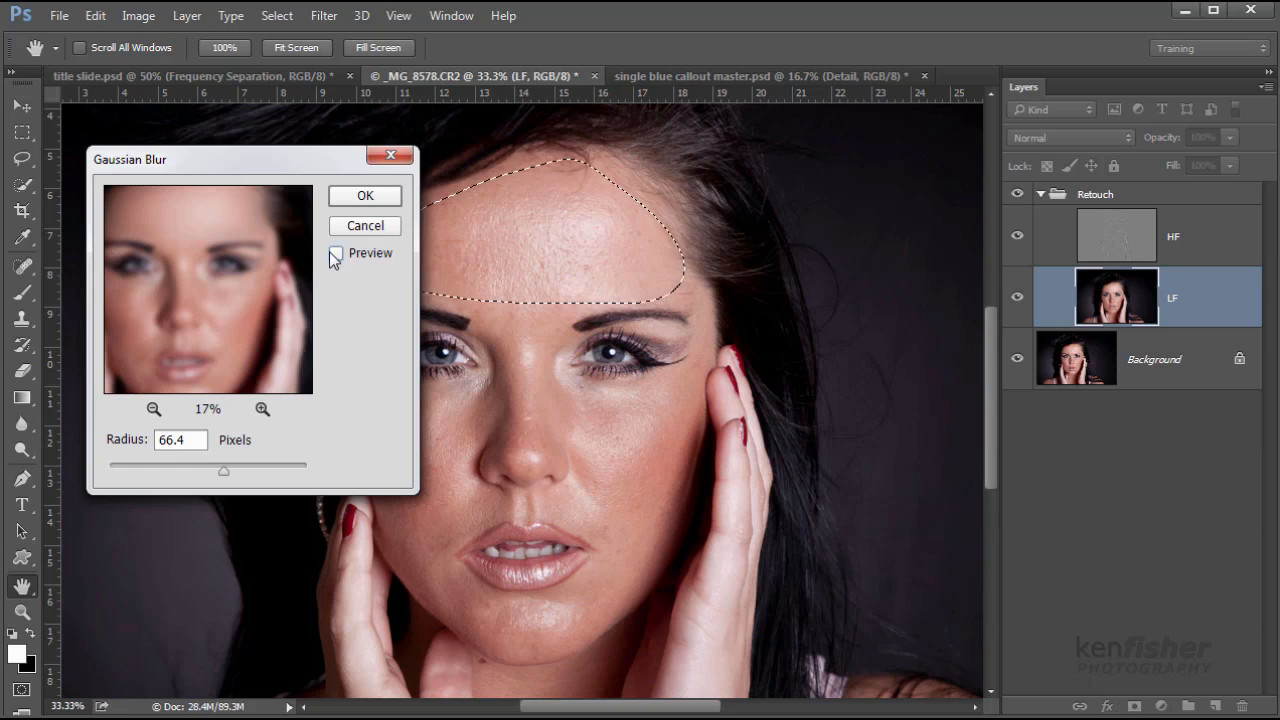
pyautogui.click(332, 252)
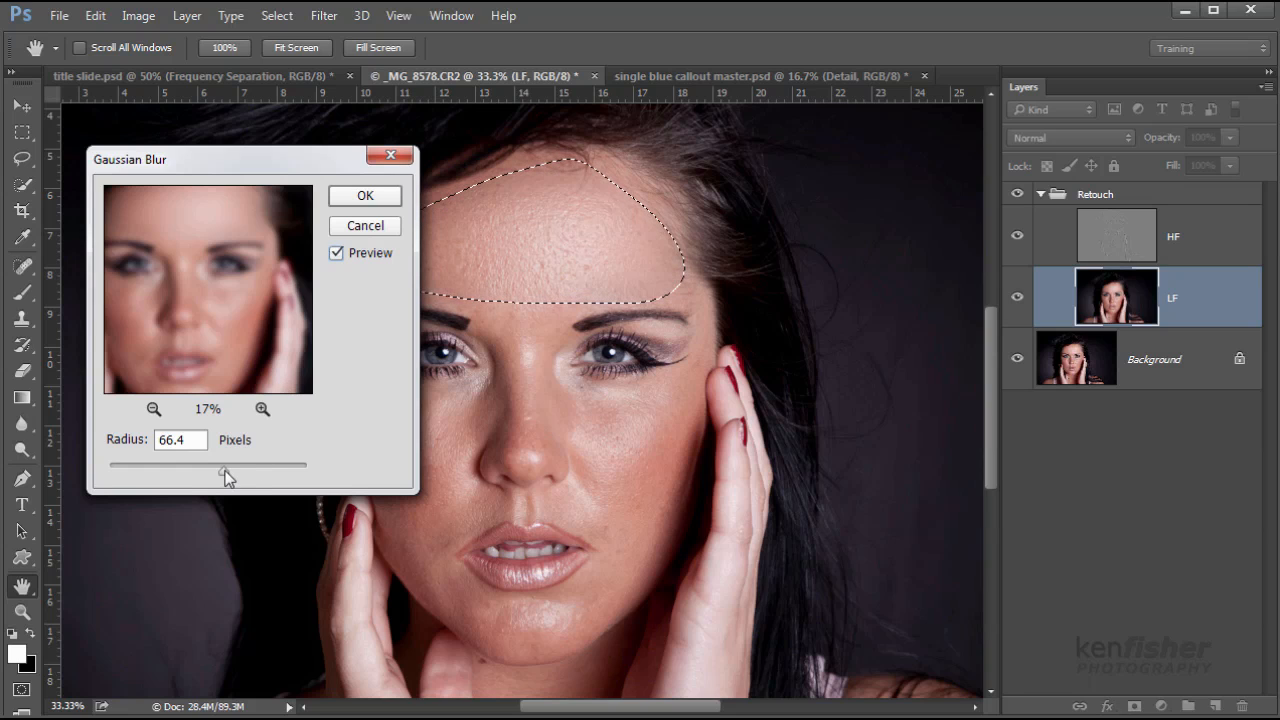
# Step: Set the Gaussian Blur radius to 44.2 pixels, compare the preview, apply it to the forehead and deselect
pyautogui.moveTo(225, 470); pyautogui.dragTo(218, 470)
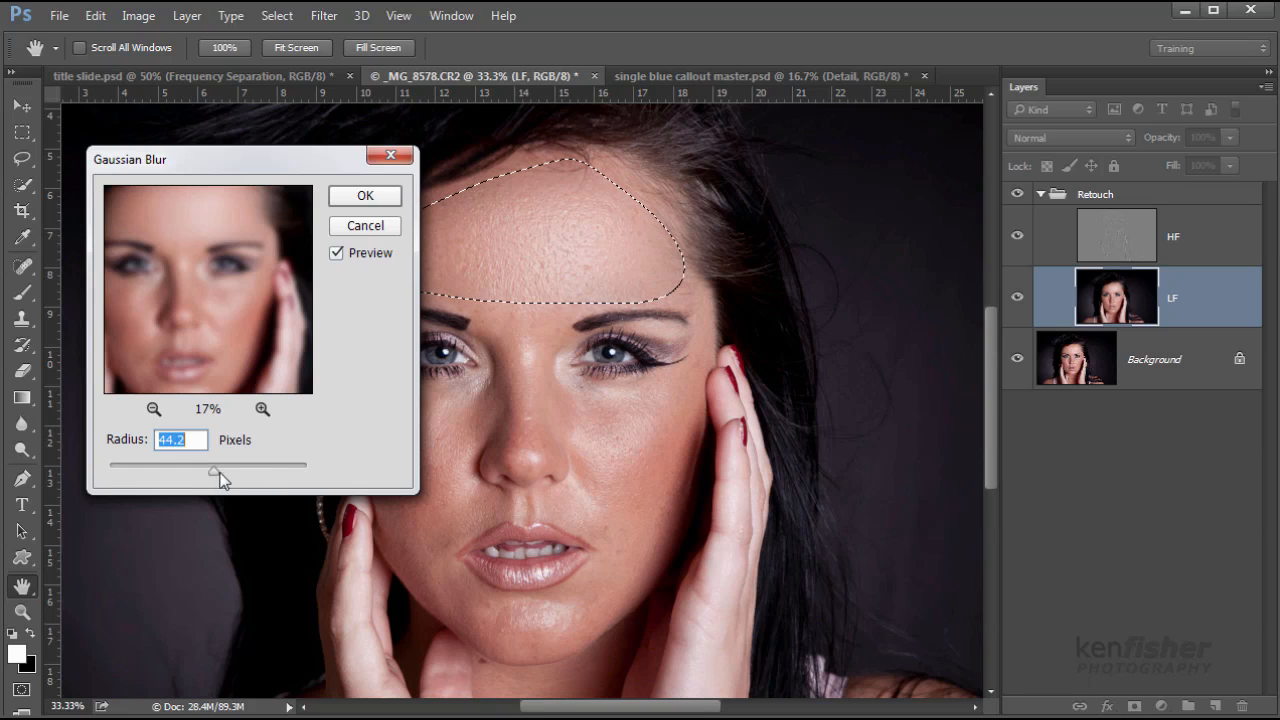
pyautogui.click(333, 253)
pyautogui.click(335, 253)
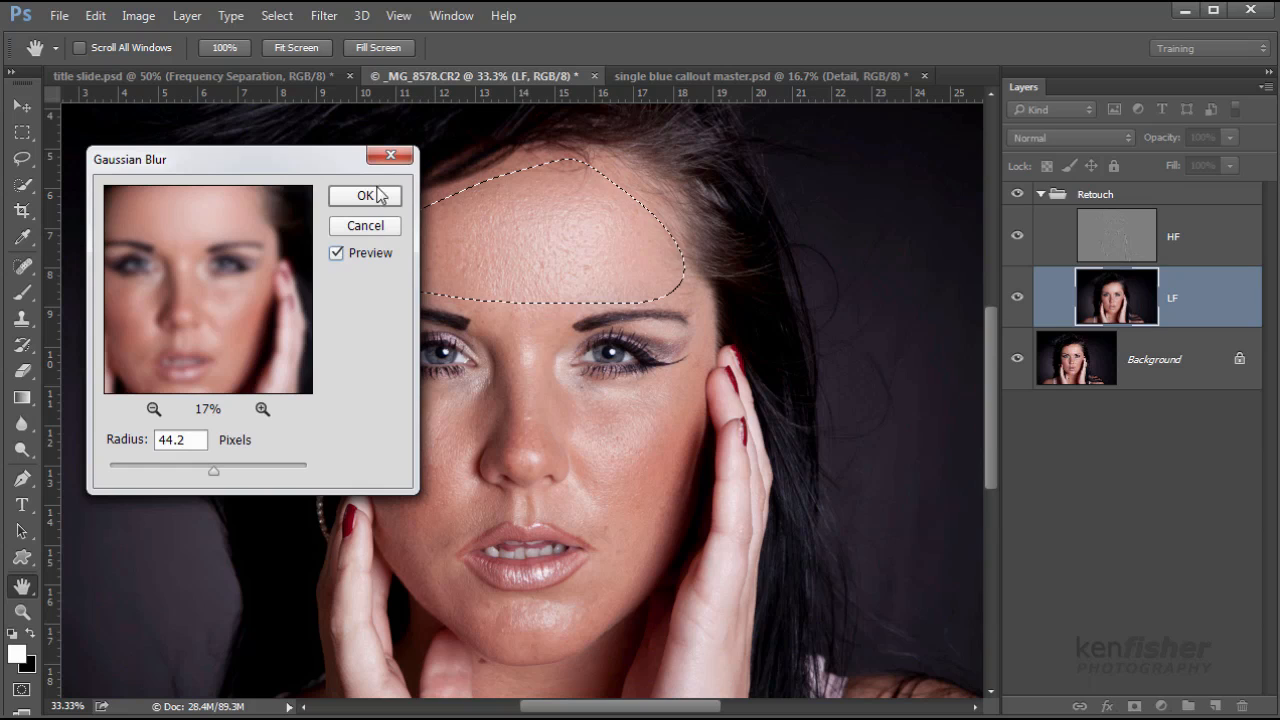
pyautogui.click(365, 197)
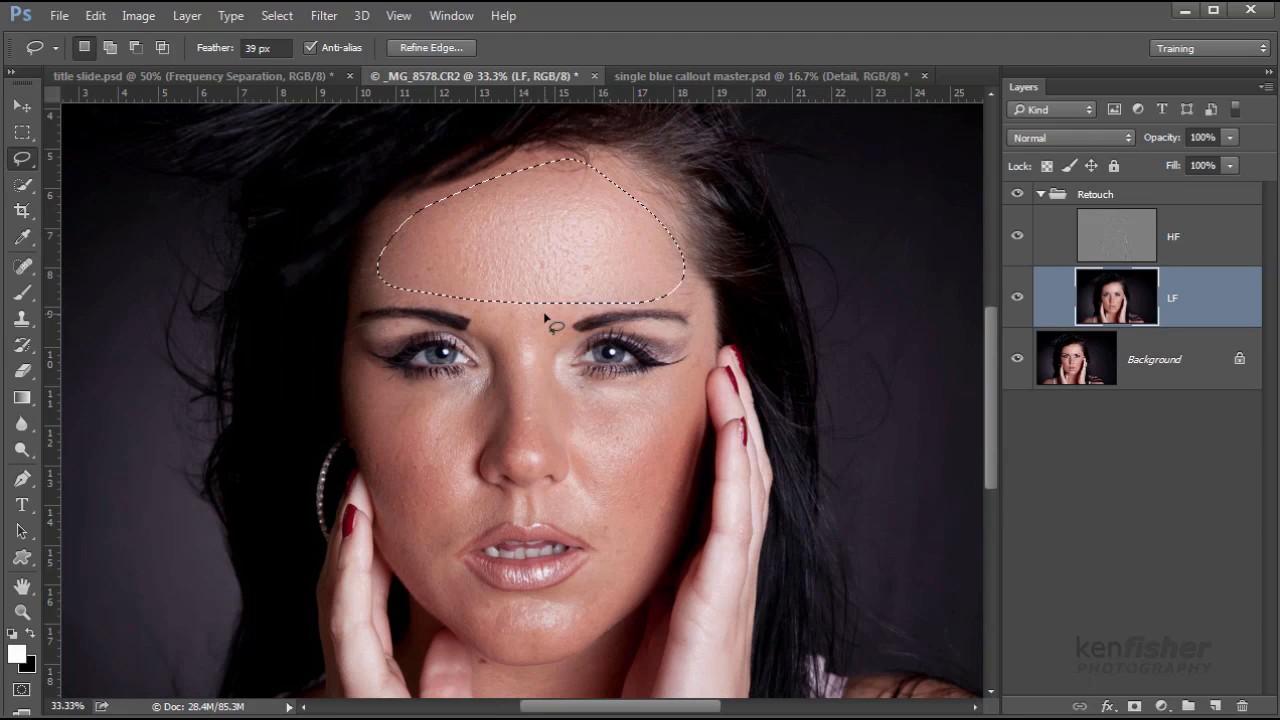
pyautogui.hotkey('ctrl', 'd')
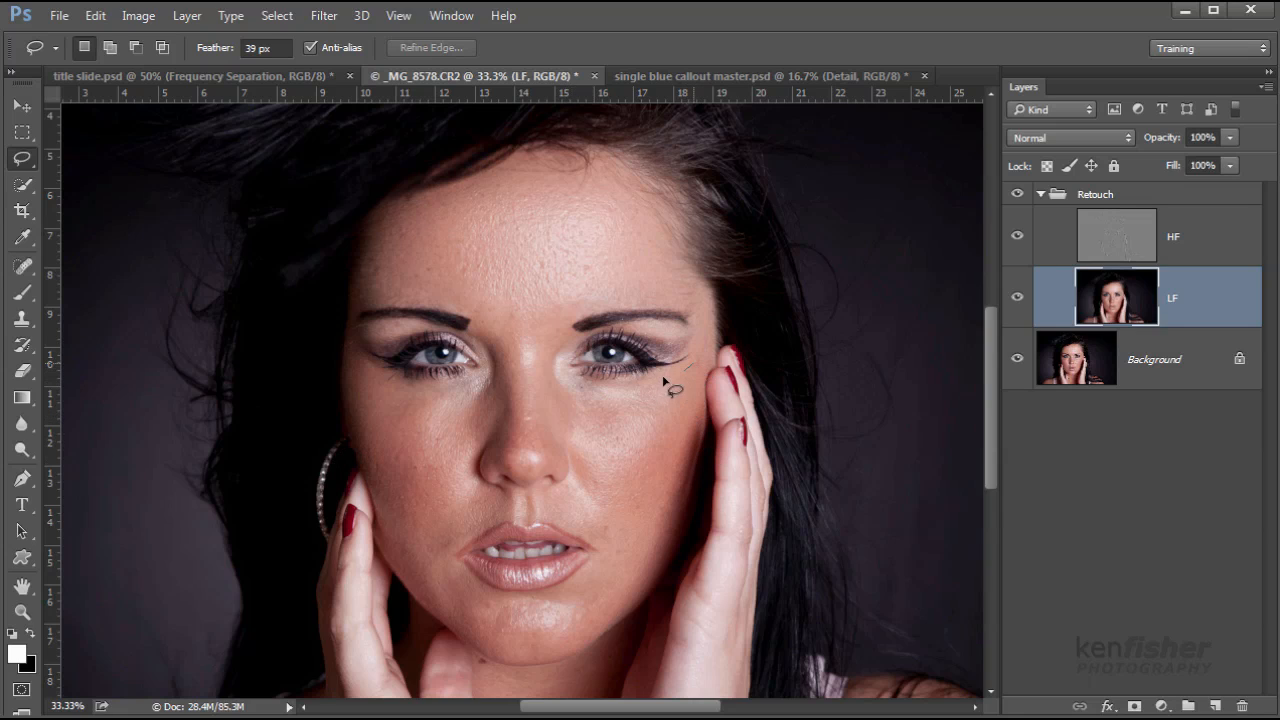
# Step: Lasso the cheek beside the raised fingertips, apply a 44.2-pixel Gaussian Blur to it and deselect
pyautogui.moveTo(663, 379)
pyautogui.mouseDown()
pyautogui.moveTo(563, 400)
pyautogui.moveTo(573, 476)
pyautogui.moveTo(614, 561)
pyautogui.moveTo(640, 573)
pyautogui.moveTo(700, 372)
pyautogui.mouseUp()
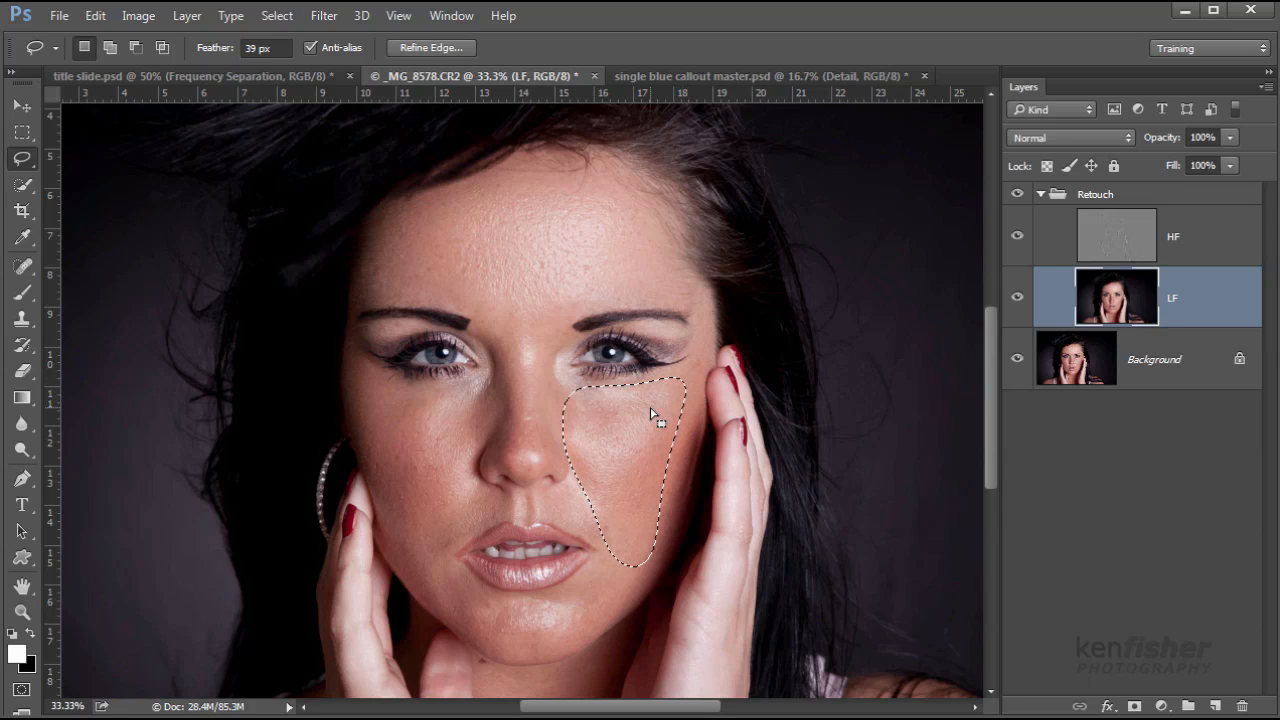
pyautogui.hotkey('ctrl', 'alt', 'f')
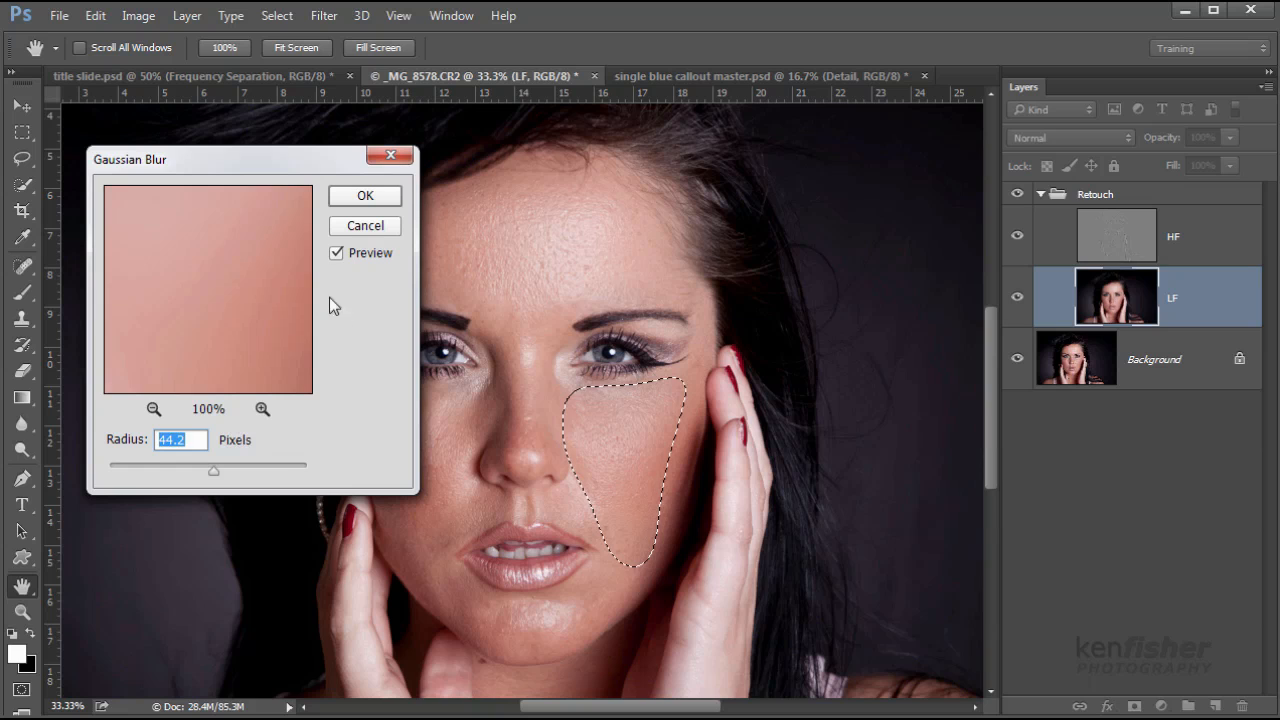
pyautogui.click(379, 197)
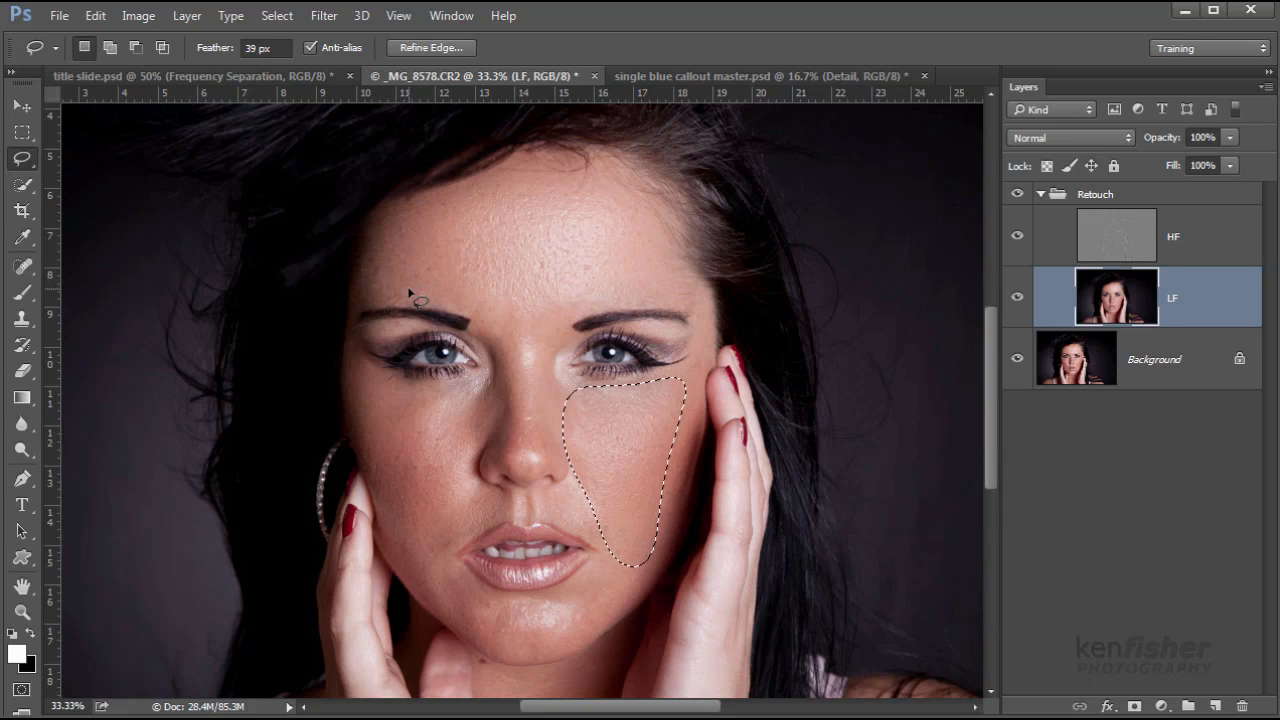
pyautogui.hotkey('ctrl', 'd')
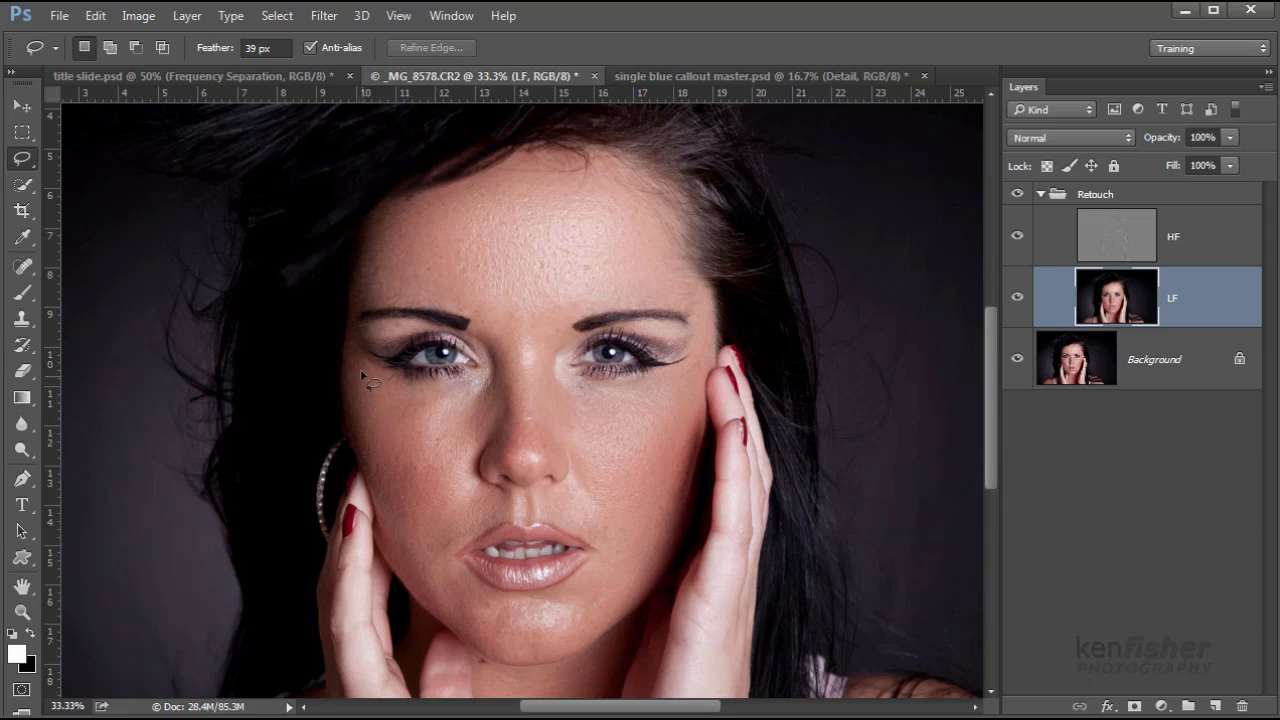
# Step: Lasso the cheek on the earring side, apply a 44.2-pixel Gaussian Blur to it and deselect
pyautogui.moveTo(360, 369)
pyautogui.mouseDown()
pyautogui.moveTo(483, 385)
pyautogui.moveTo(486, 451)
pyautogui.moveTo(445, 531)
pyautogui.moveTo(449, 591)
pyautogui.moveTo(435, 601)
pyautogui.moveTo(360, 462)
pyautogui.moveTo(358, 375)
pyautogui.mouseUp()
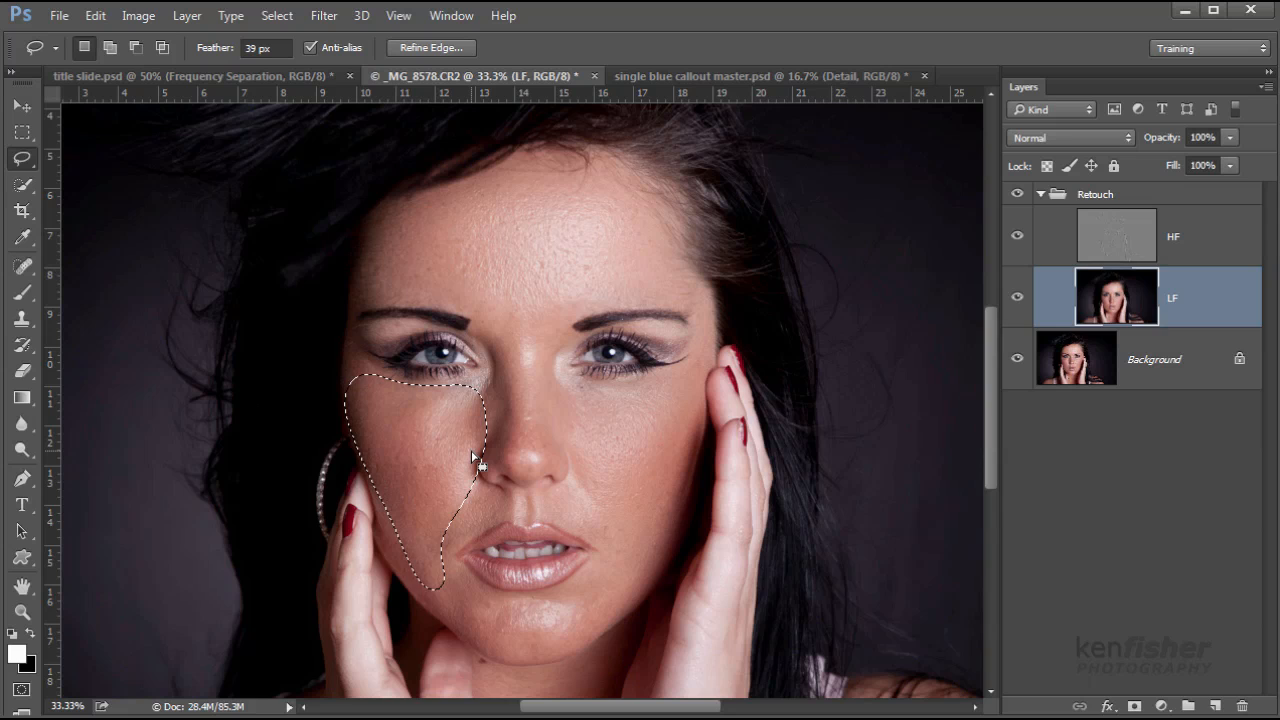
pyautogui.hotkey('ctrl', 'alt', 'f')
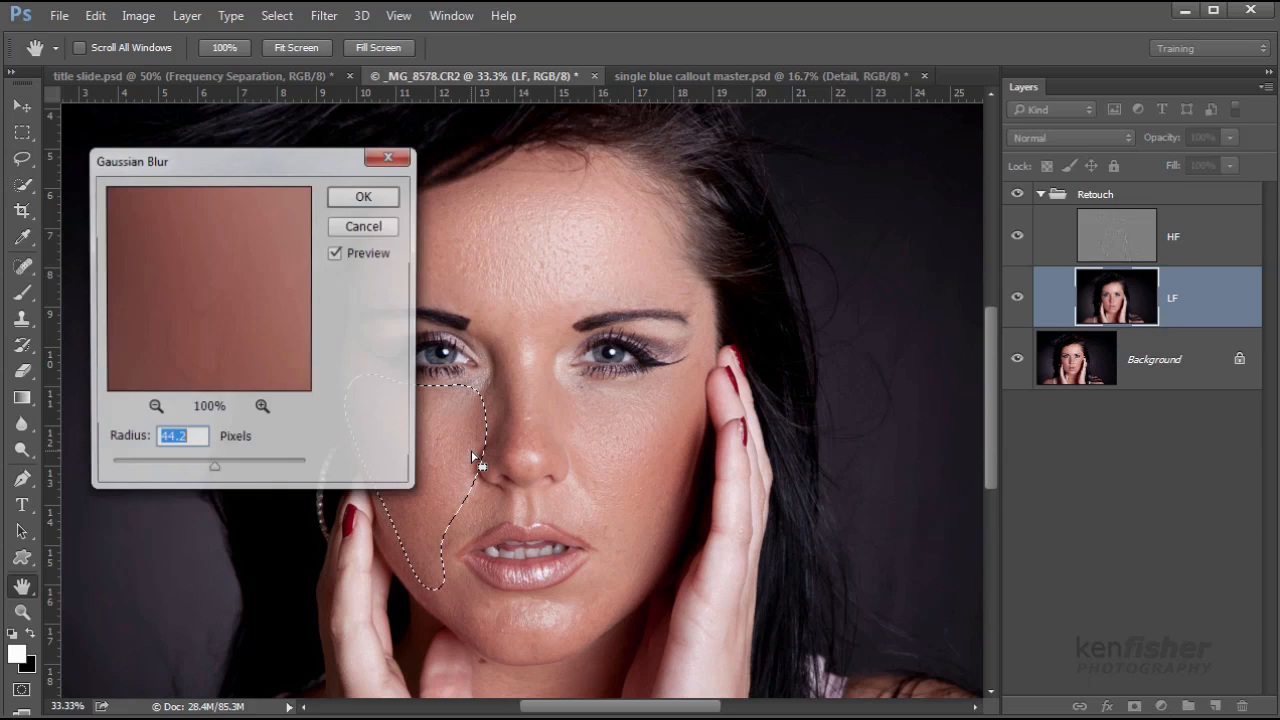
pyautogui.click(365, 225)
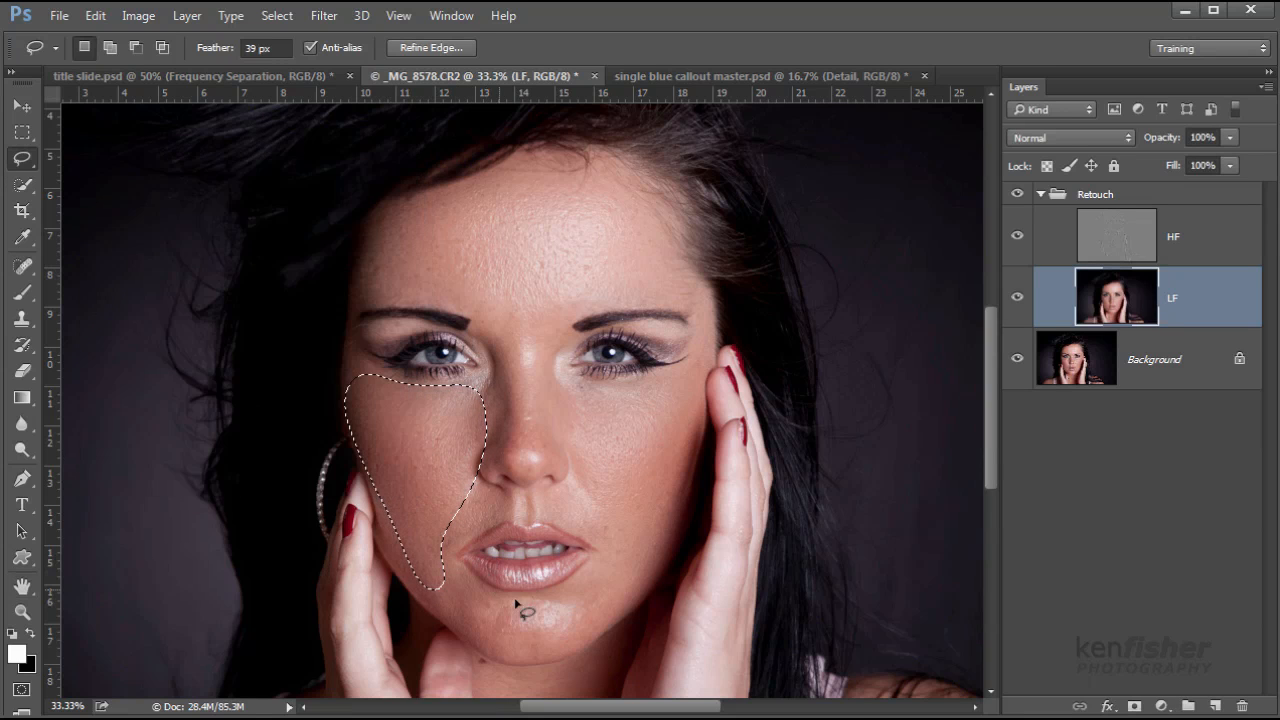
pyautogui.hotkey('ctrl', 'd')
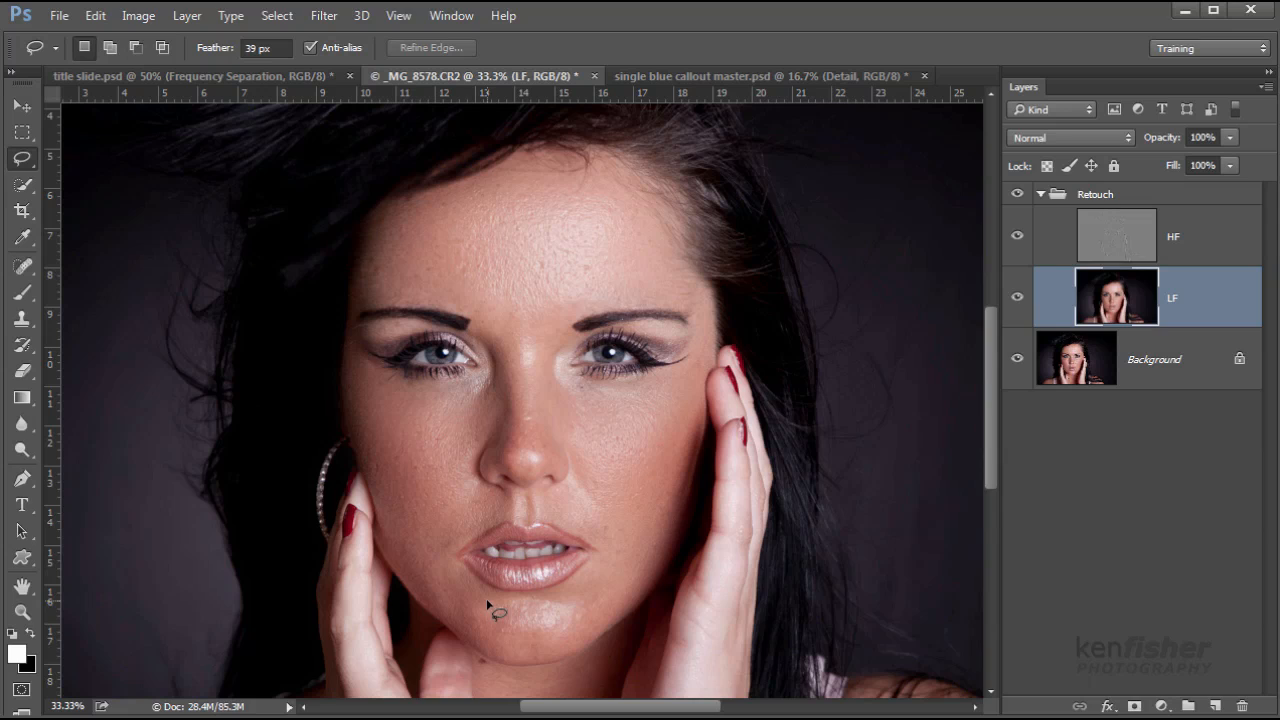
# Step: Lasso the chin below the lower lip, apply a 44.2-pixel Gaussian Blur to it and deselect
pyautogui.moveTo(488, 590)
pyautogui.mouseDown()
pyautogui.moveTo(532, 599)
pyautogui.moveTo(634, 585)
pyautogui.moveTo(605, 625)
pyautogui.moveTo(526, 656)
pyautogui.moveTo(482, 640)
pyautogui.moveTo(450, 584)
pyautogui.mouseUp()
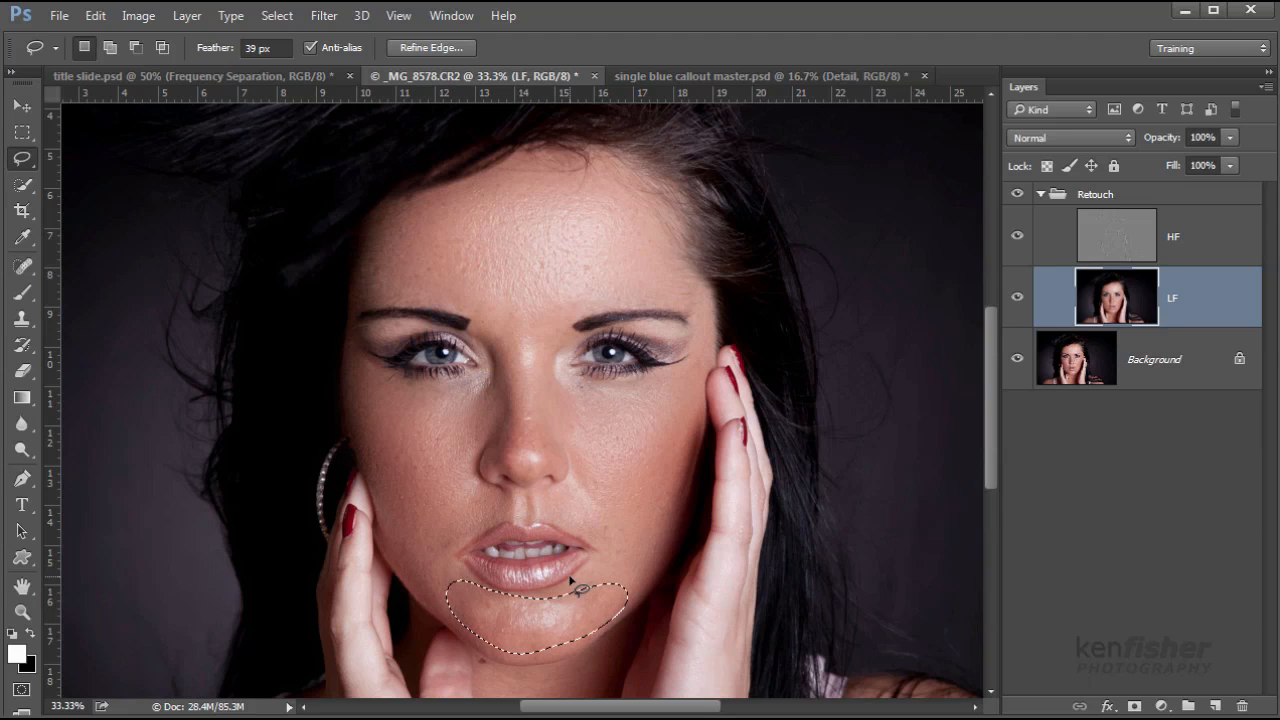
pyautogui.hotkey('ctrl', 'alt', 'f')
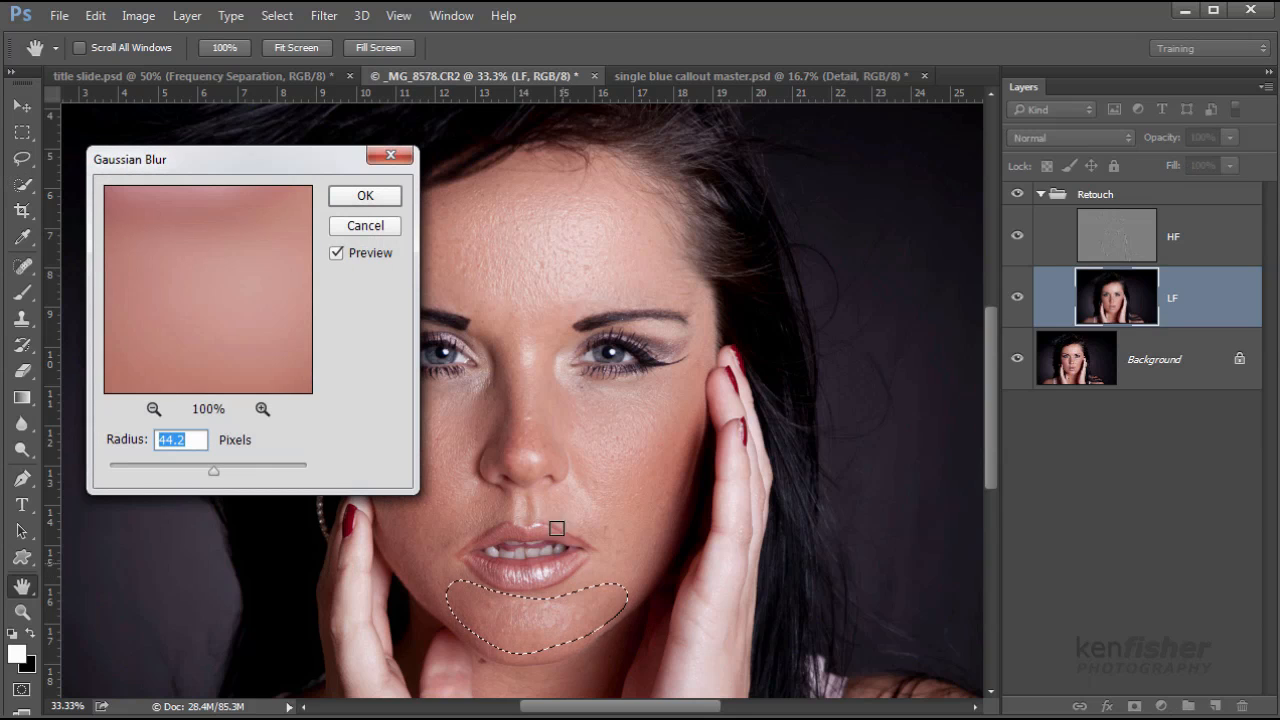
pyautogui.click(360, 200)
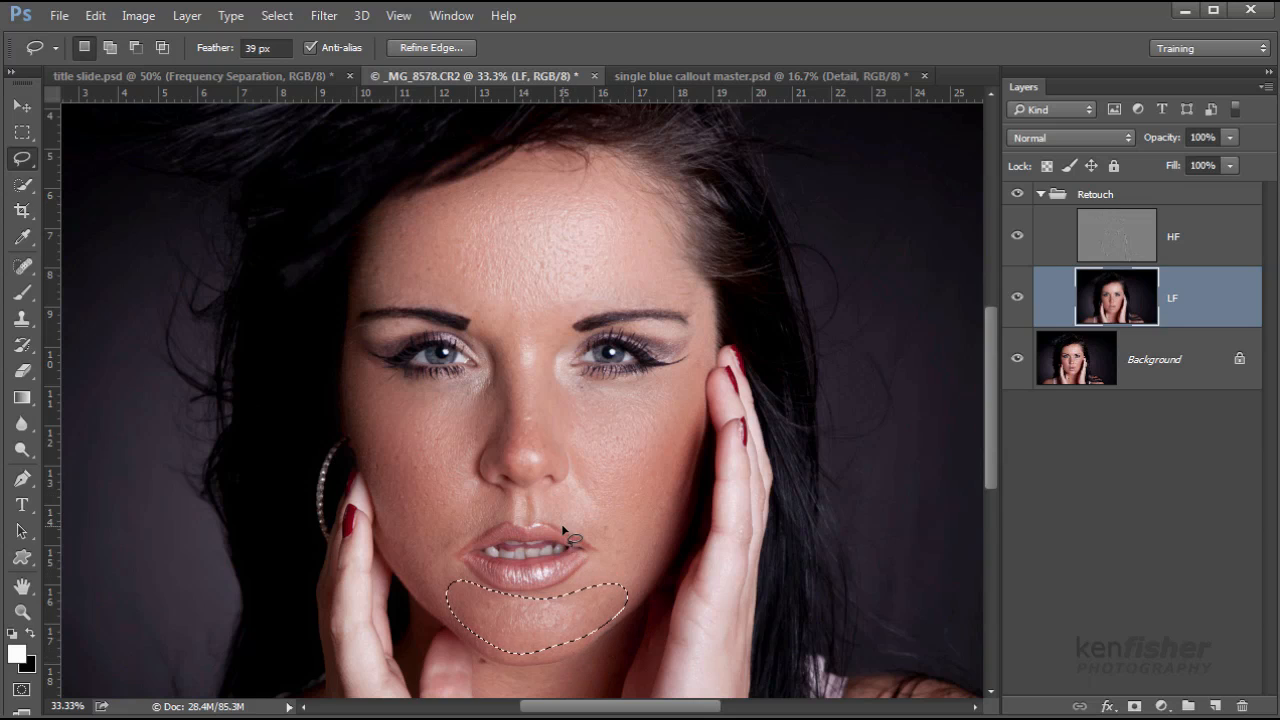
pyautogui.hotkey('ctrl', 'd')
# Step: Lasso the skin between the nose and upper lip, apply a 44.2-pixel Gaussian Blur to it and deselect
pyautogui.moveTo(606, 503)
pyautogui.mouseDown()
pyautogui.moveTo(489, 492)
pyautogui.moveTo(430, 551)
pyautogui.moveTo(457, 553)
pyautogui.moveTo(504, 515)
pyautogui.moveTo(564, 520)
pyautogui.moveTo(599, 540)
pyautogui.moveTo(606, 502)
pyautogui.mouseUp()
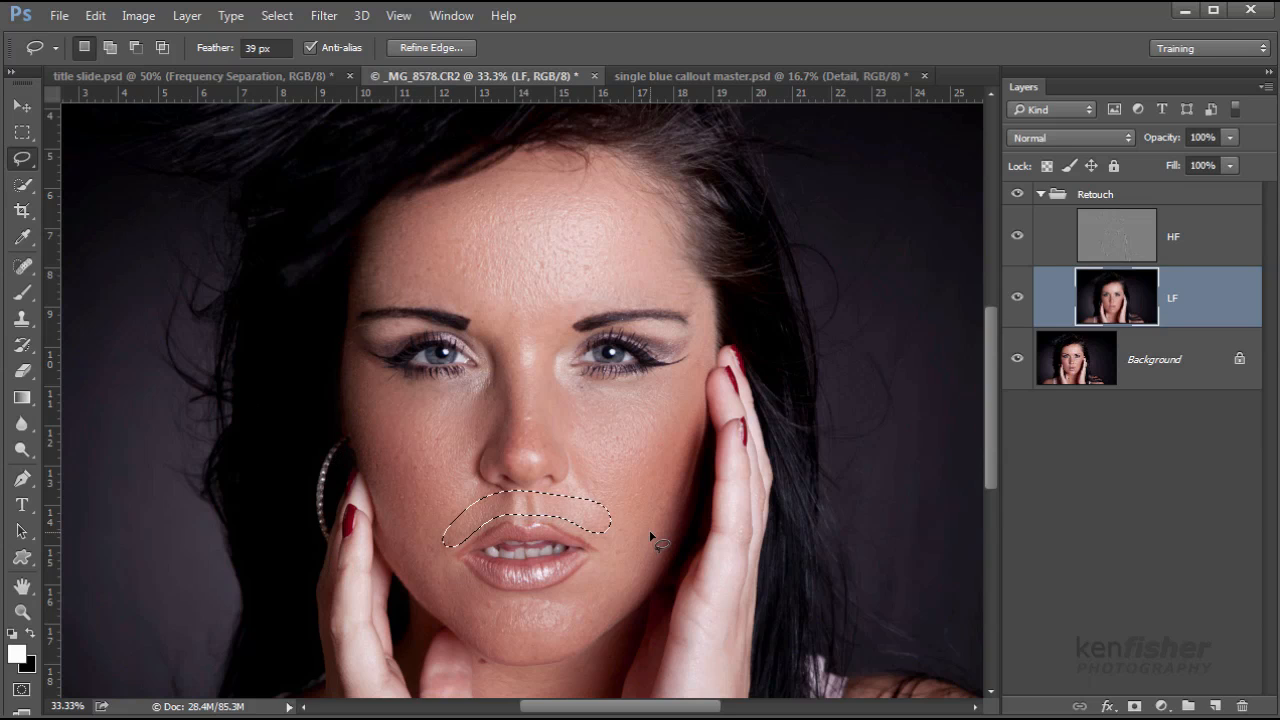
pyautogui.hotkey('ctrl', 'alt', 'f')
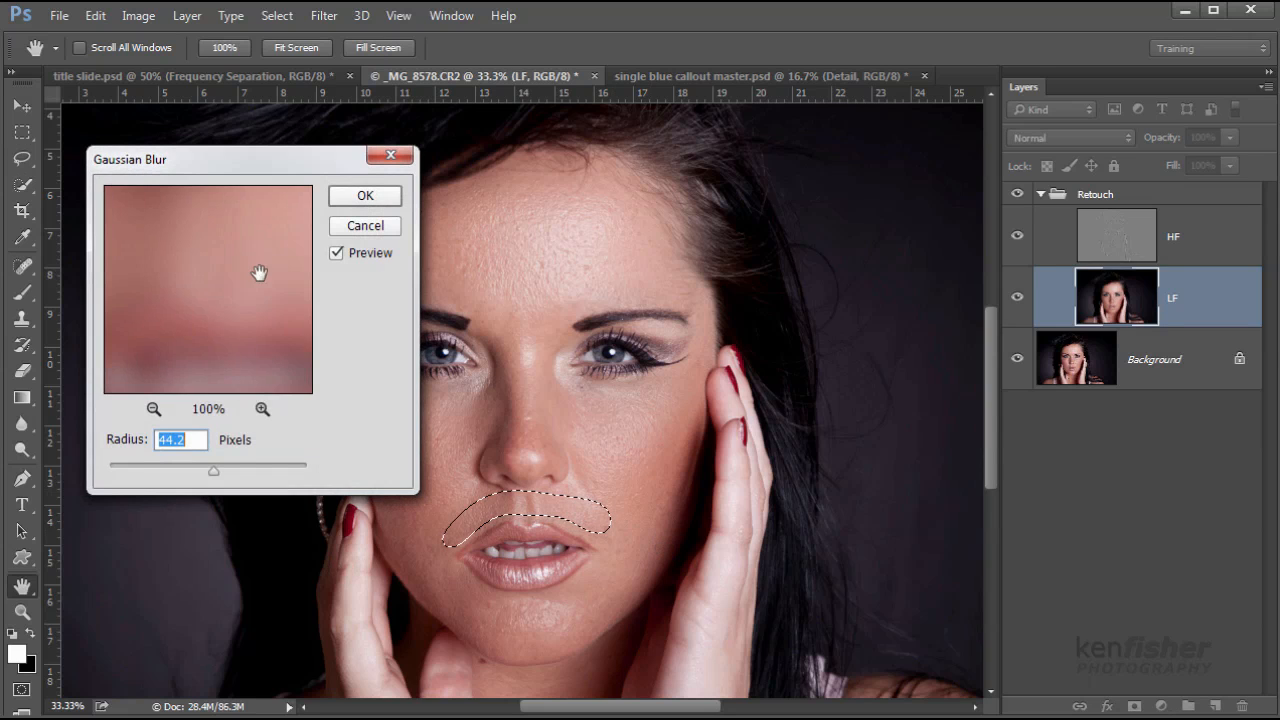
pyautogui.click(368, 197)
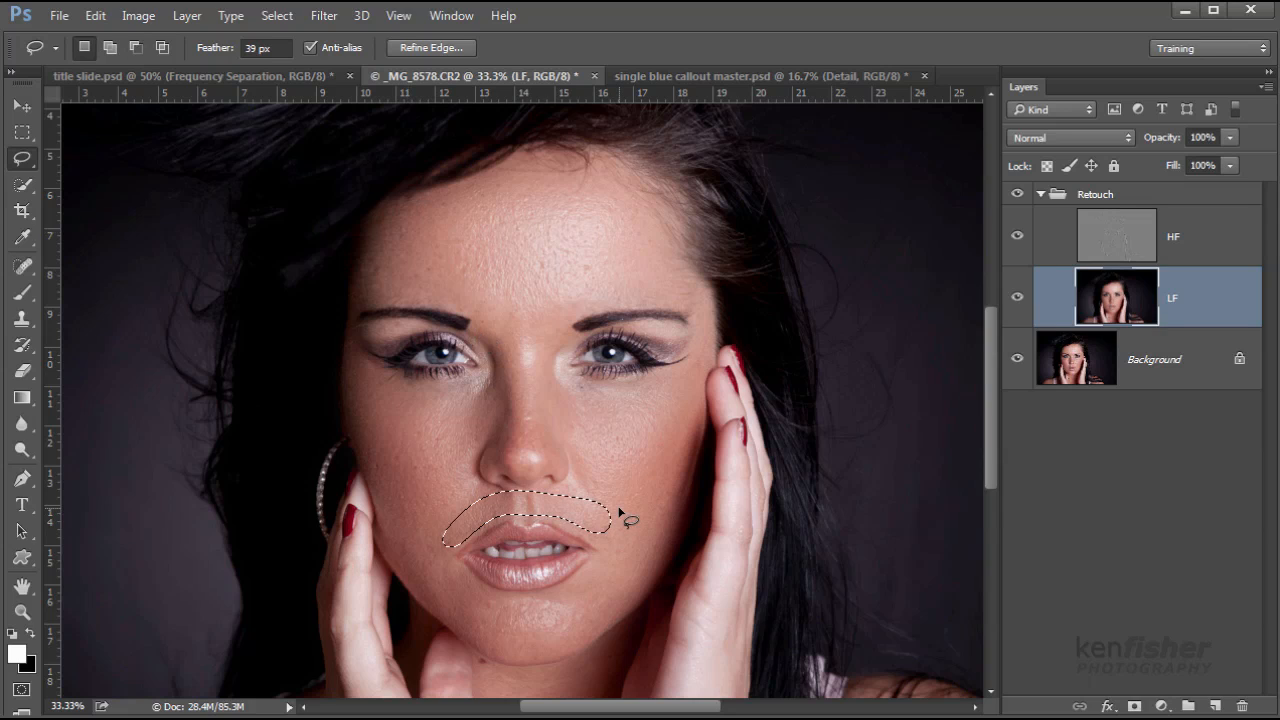
pyautogui.hotkey('ctrl', 'd')
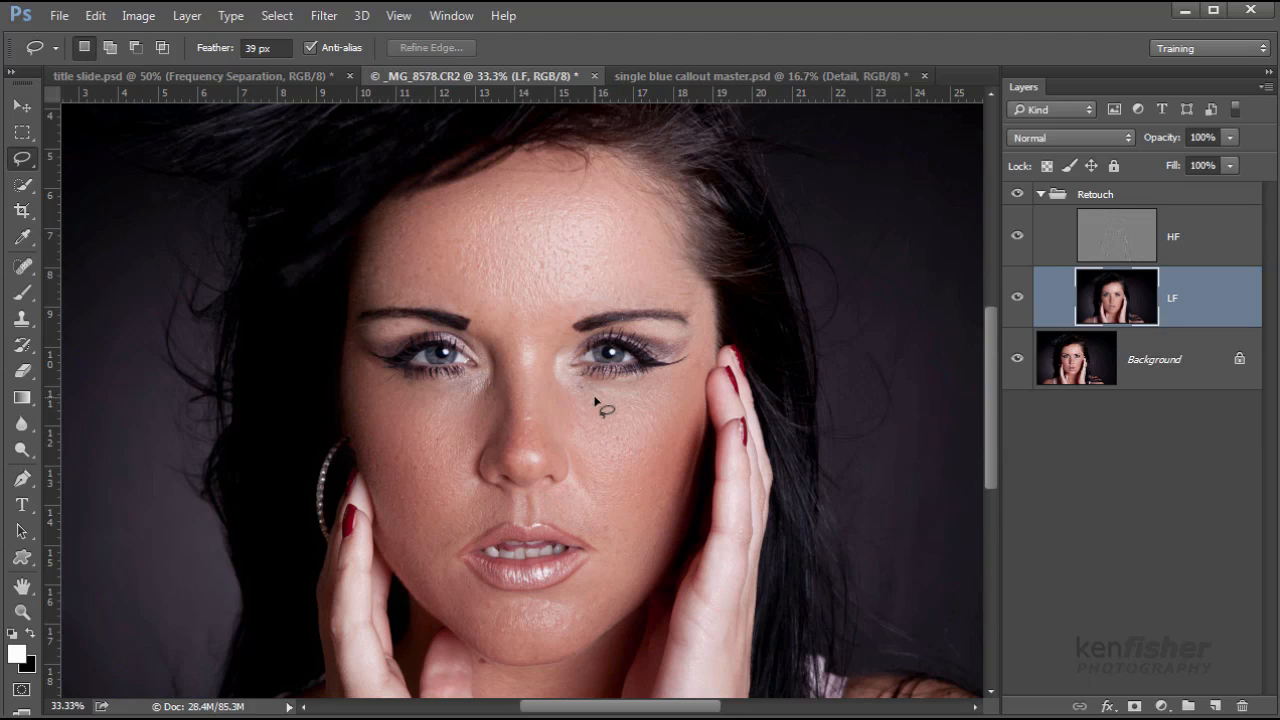
# Step: Lasso the nose from between the eyebrows to its tip, apply a 44.2-pixel Gaussian Blur and deselect
pyautogui.moveTo(566, 300)
pyautogui.mouseDown()
pyautogui.moveTo(476, 324)
pyautogui.moveTo(470, 482)
pyautogui.mouseUp()
pyautogui.moveTo(557, 492)
pyautogui.mouseDown()
pyautogui.moveTo(583, 445)
pyautogui.moveTo(560, 366)
pyautogui.moveTo(562, 302)
pyautogui.mouseUp()
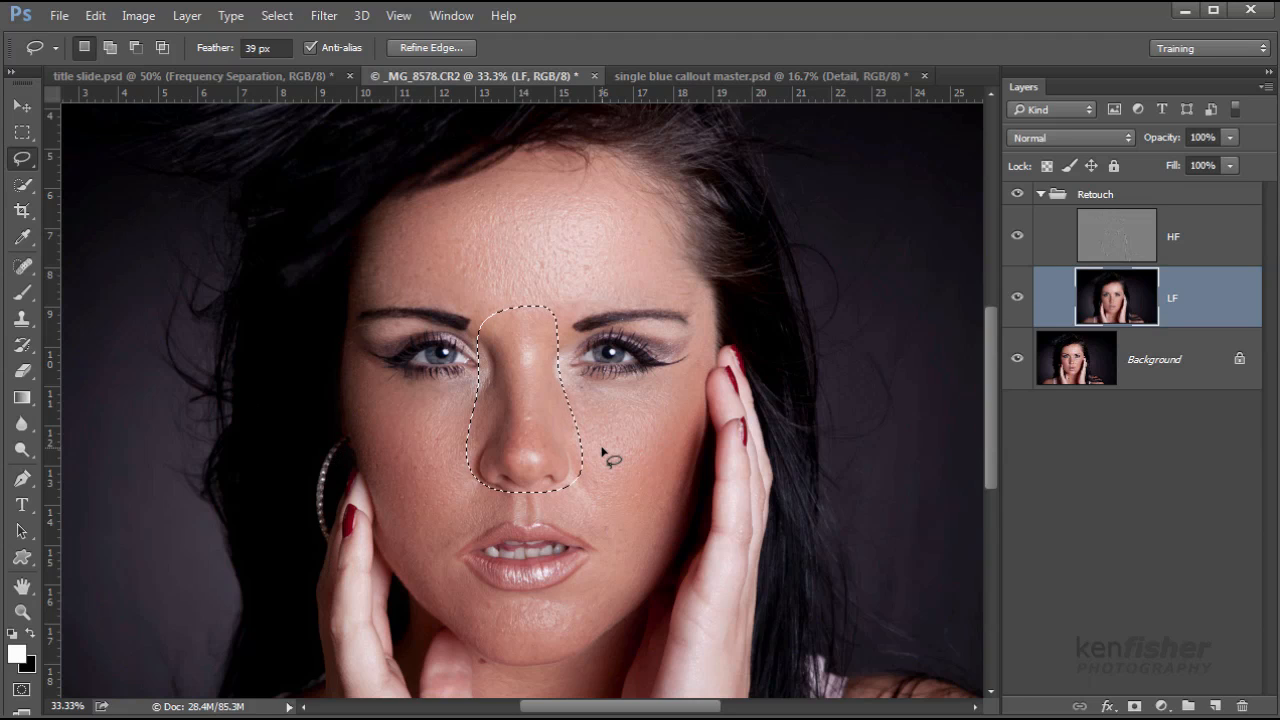
pyautogui.hotkey('ctrl', 'alt', 'f')
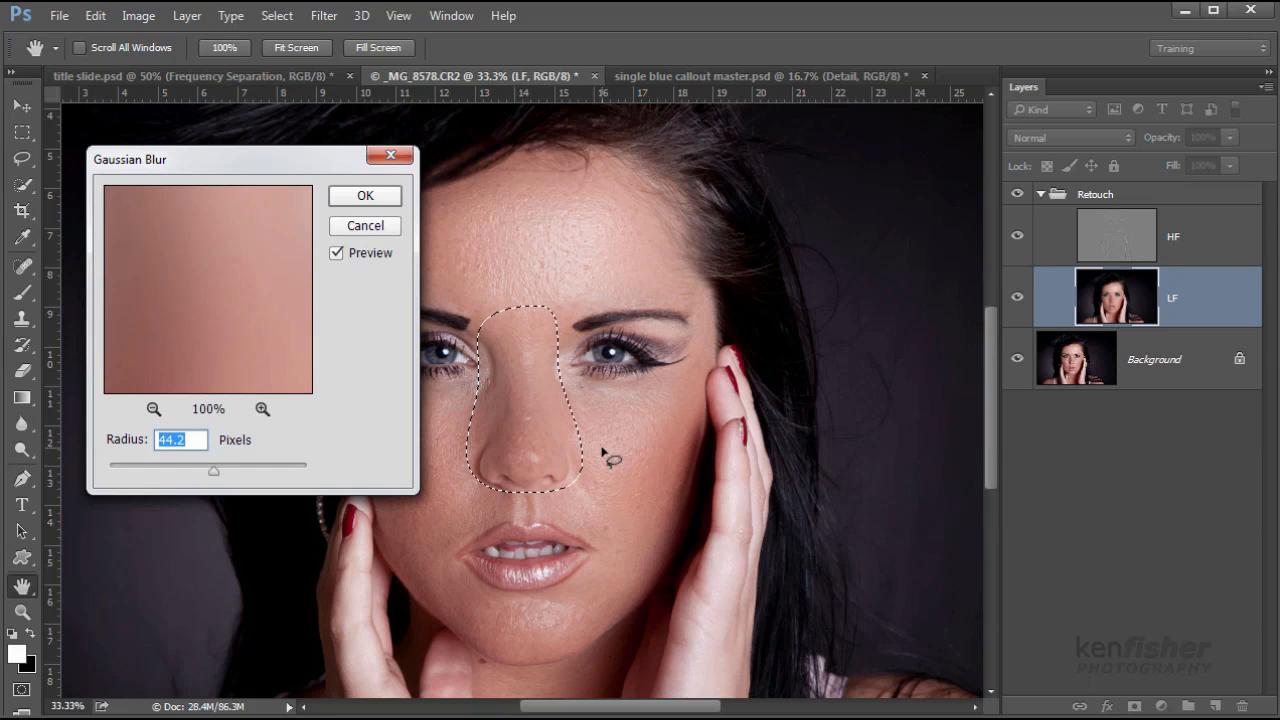
pyautogui.click(366, 197)
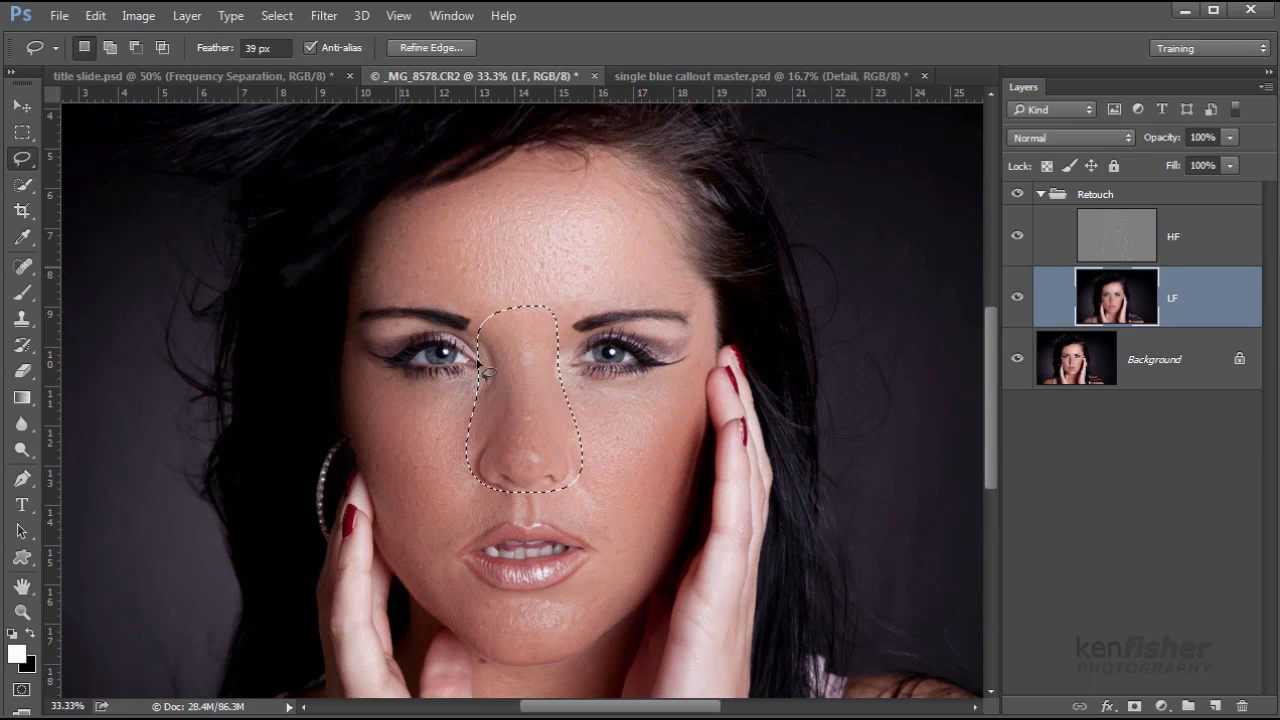
pyautogui.hotkey('ctrl', 'd')
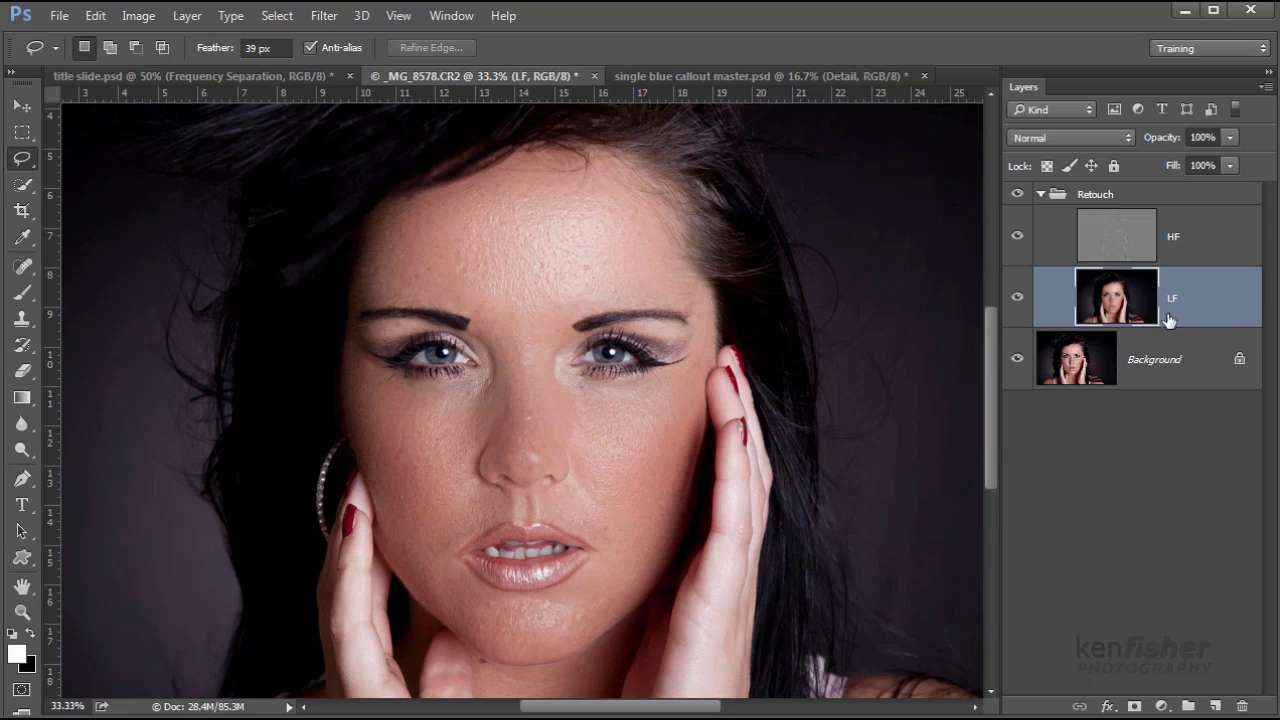
# Step: Hide the LF and HF layers, show LF alone, and restore HF to inspect the separated layers
pyautogui.click(1015, 300)
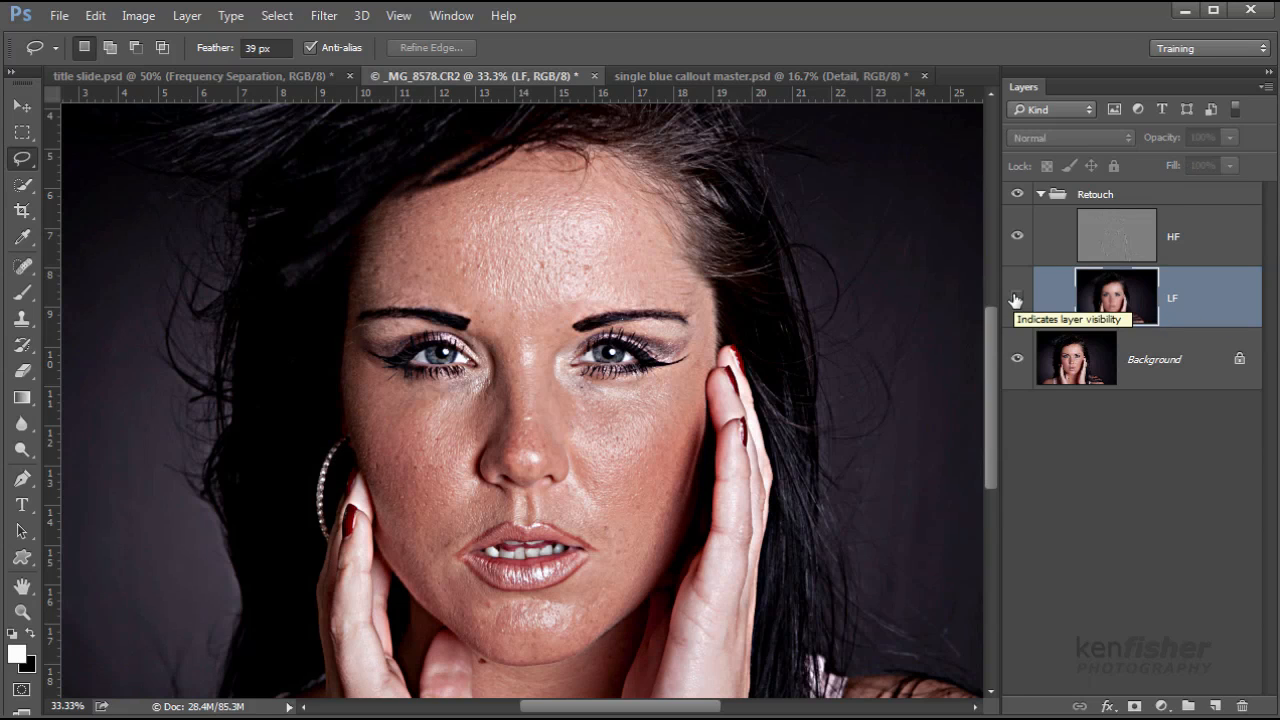
pyautogui.click(1017, 236)
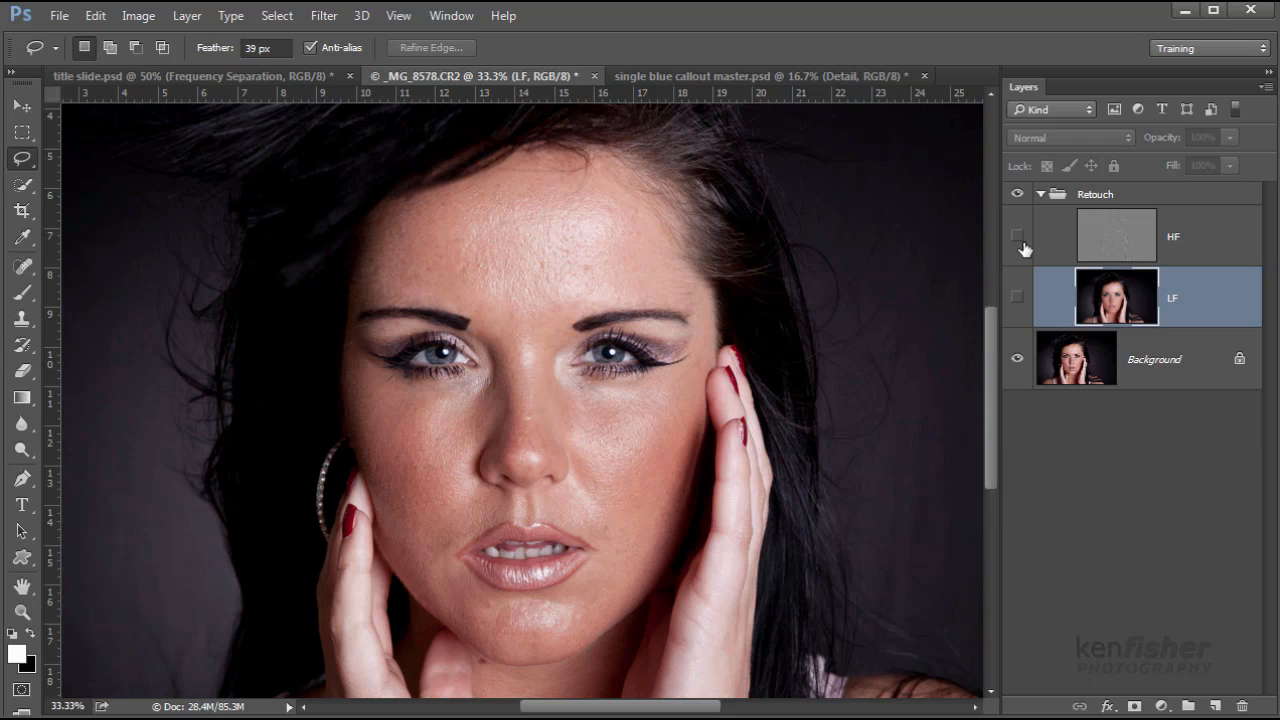
pyautogui.click(1015, 300)
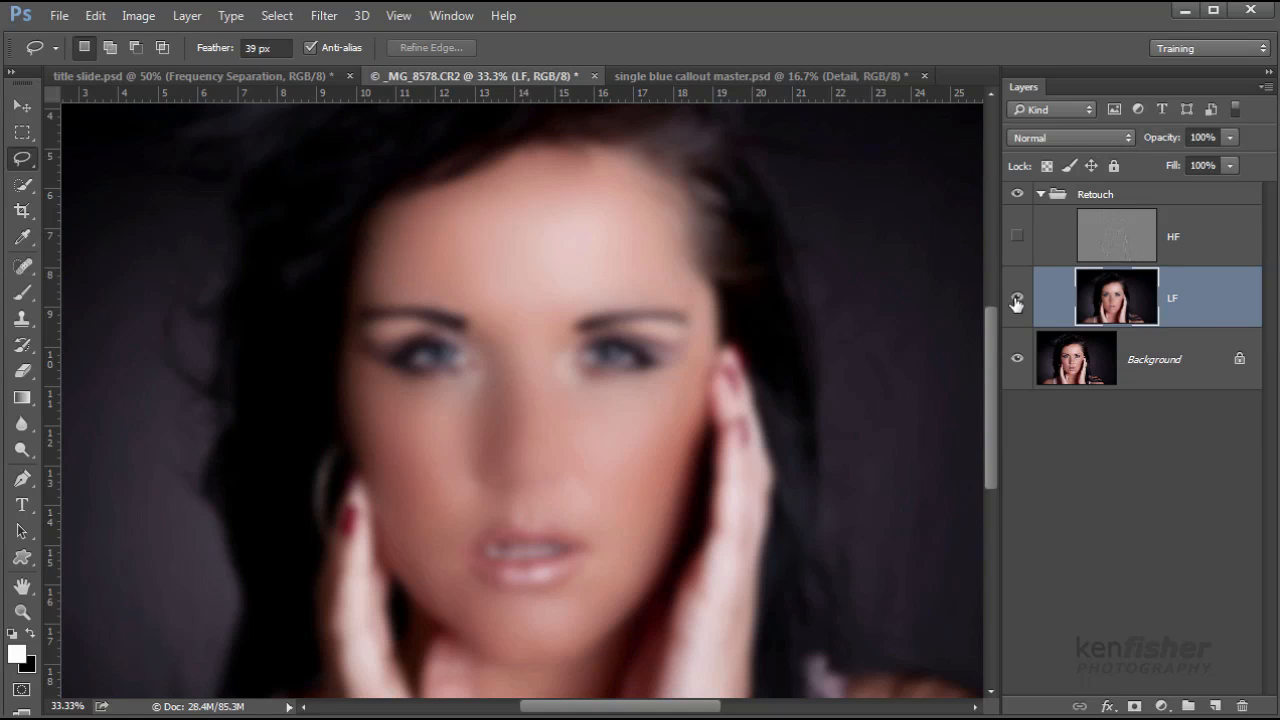
pyautogui.click(1018, 238)
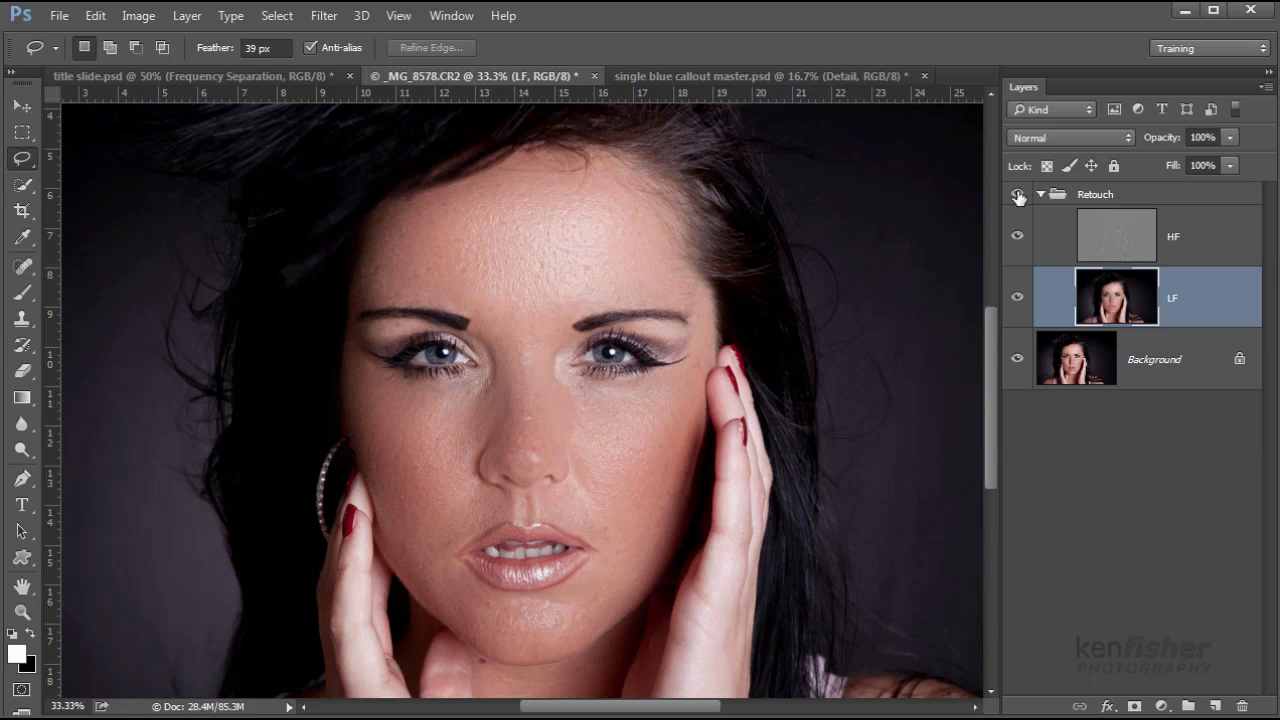
# Step: Compare the portrait before and after smoothing by switching the Retouch group's visibility off and on
pyautogui.click(1017, 195)
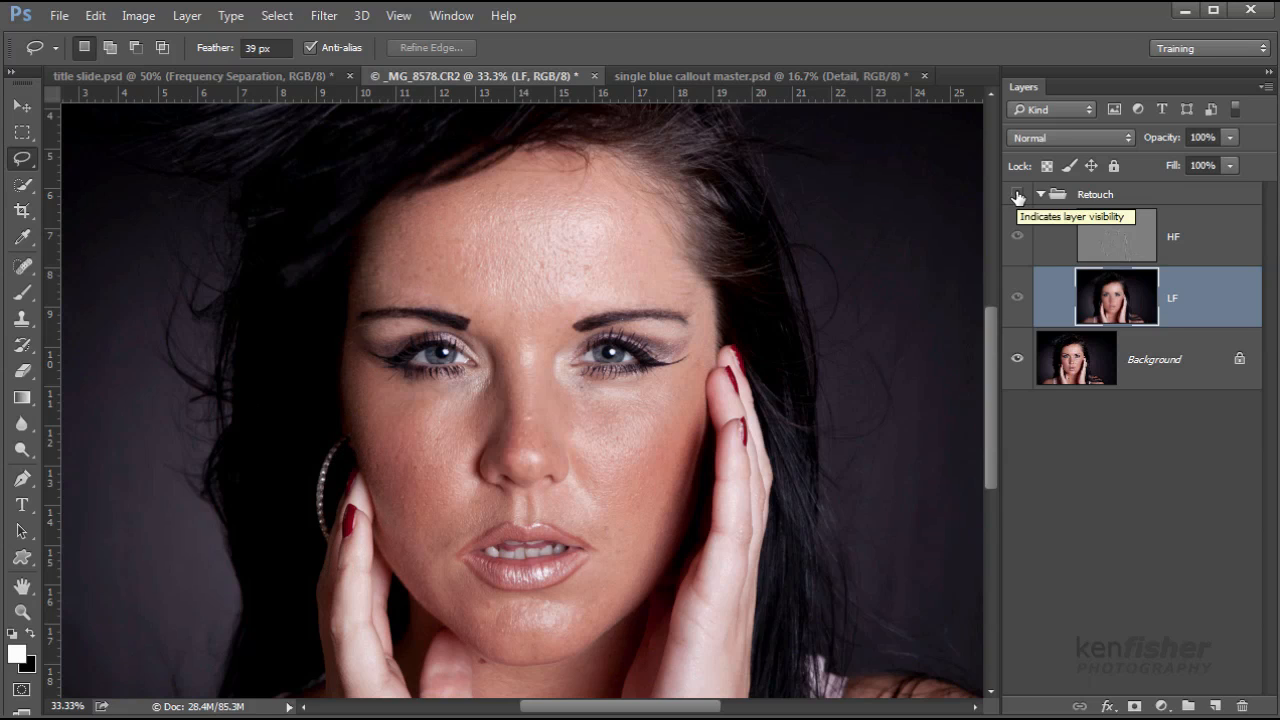
pyautogui.click(1018, 195)
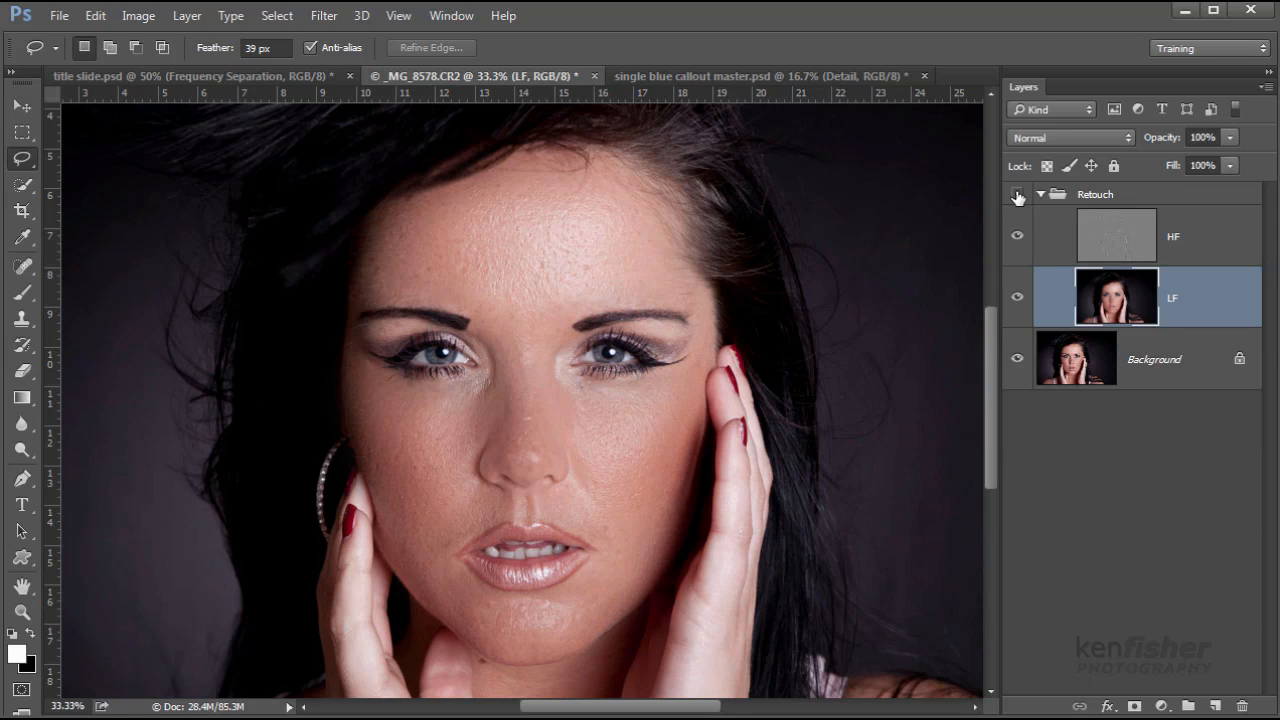
pyautogui.click(1018, 195)
pyautogui.click(1018, 195)
pyautogui.click(1018, 195)
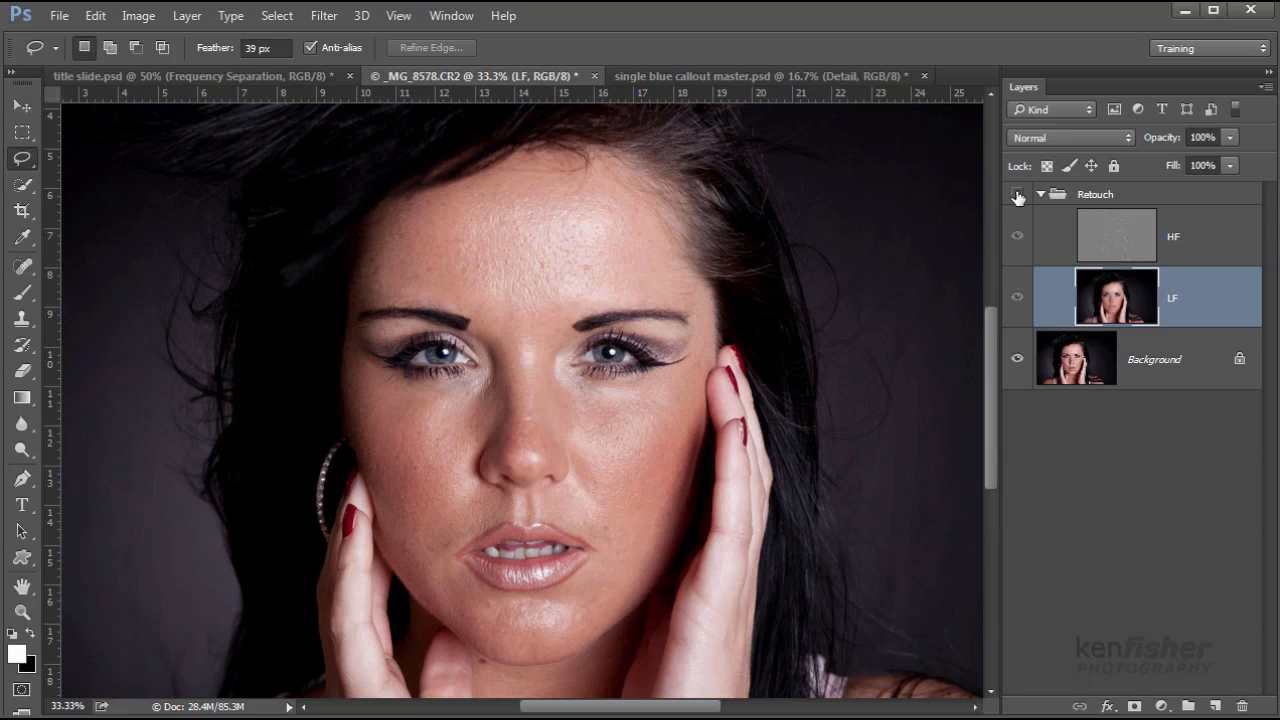
pyautogui.click(1018, 195)
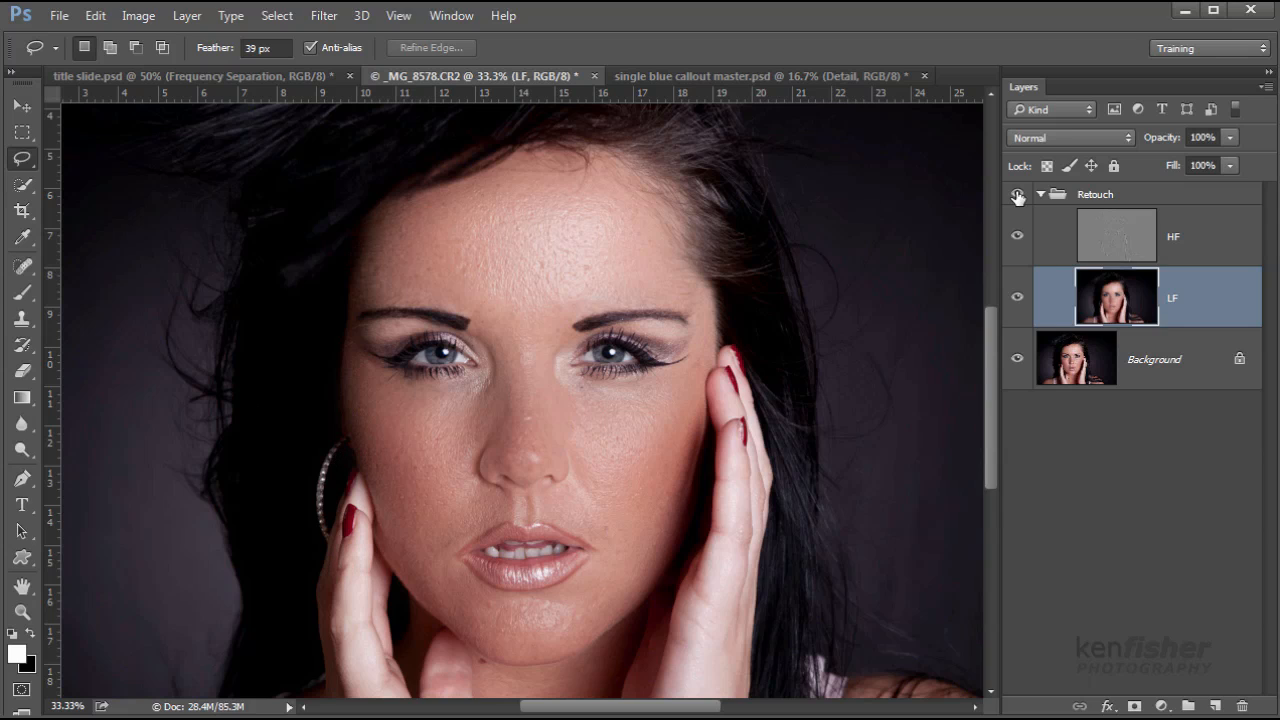
pyautogui.click(1017, 195)
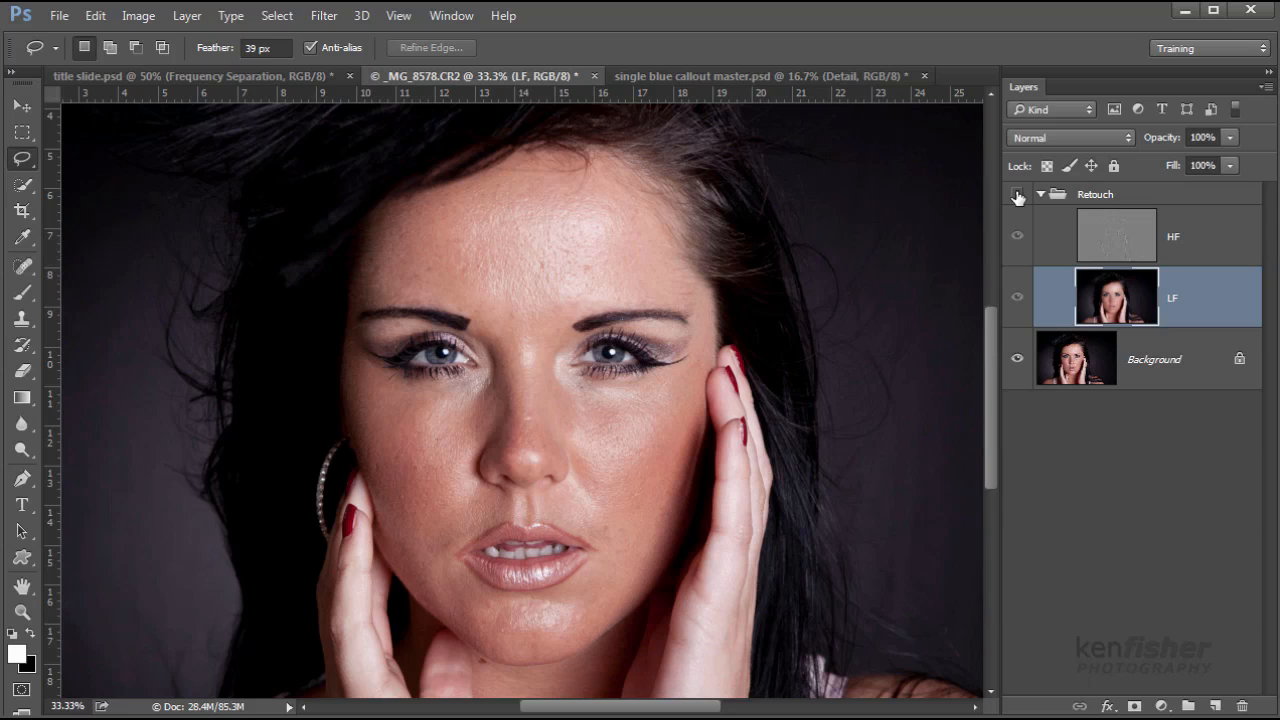
pyautogui.click(1017, 195)
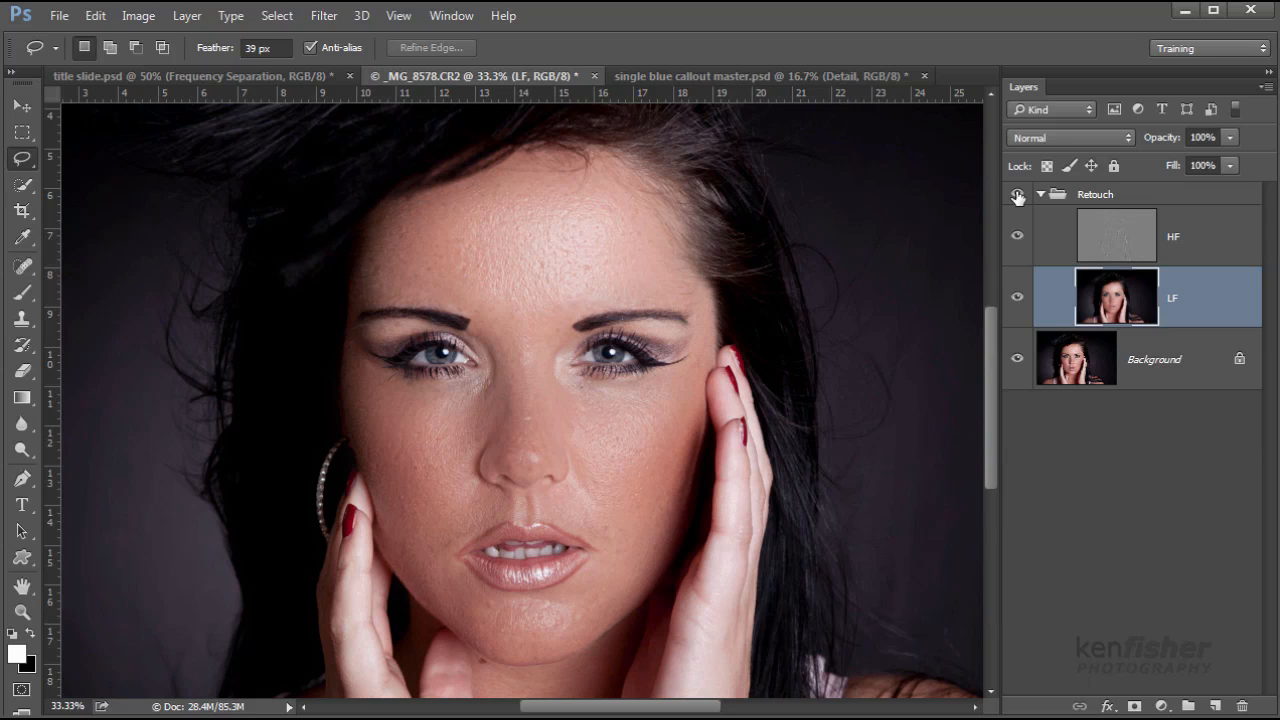
# Step: Lower the LF layer's opacity to 78% and compare the portrait with the Retouch group hidden and shown
pyautogui.click(1230, 137)
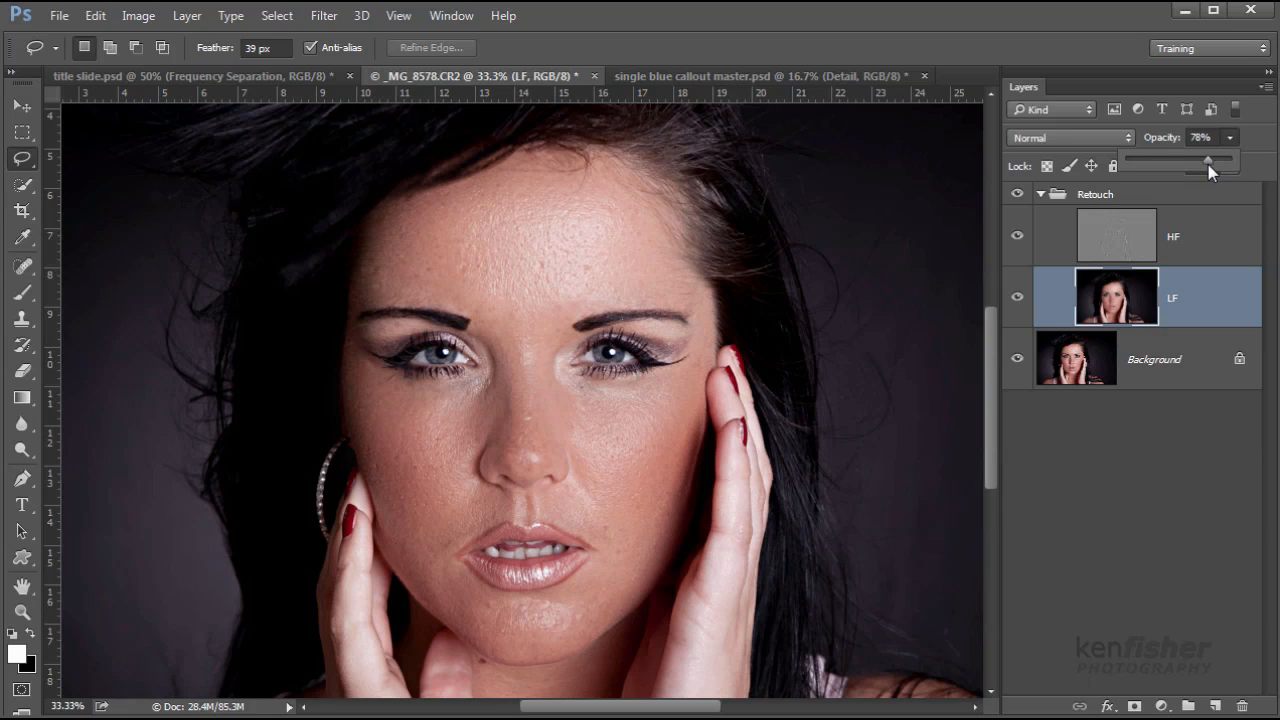
pyautogui.click(1019, 196)
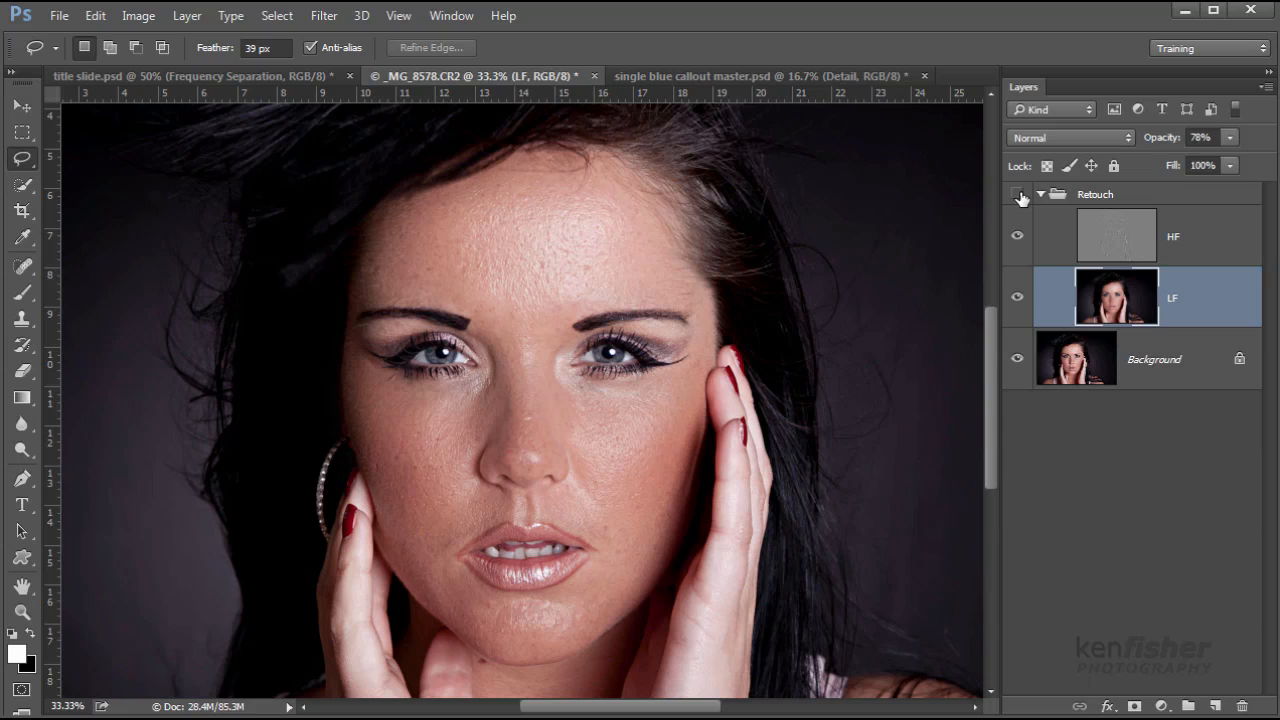
pyautogui.click(1019, 196)
pyautogui.click(1019, 196)
pyautogui.click(1019, 196)
# Step: Clone clean skin texture over the small mark on the bridge of the nose, using the Clone Stamp on the HF layer
pyautogui.click(1133, 245)
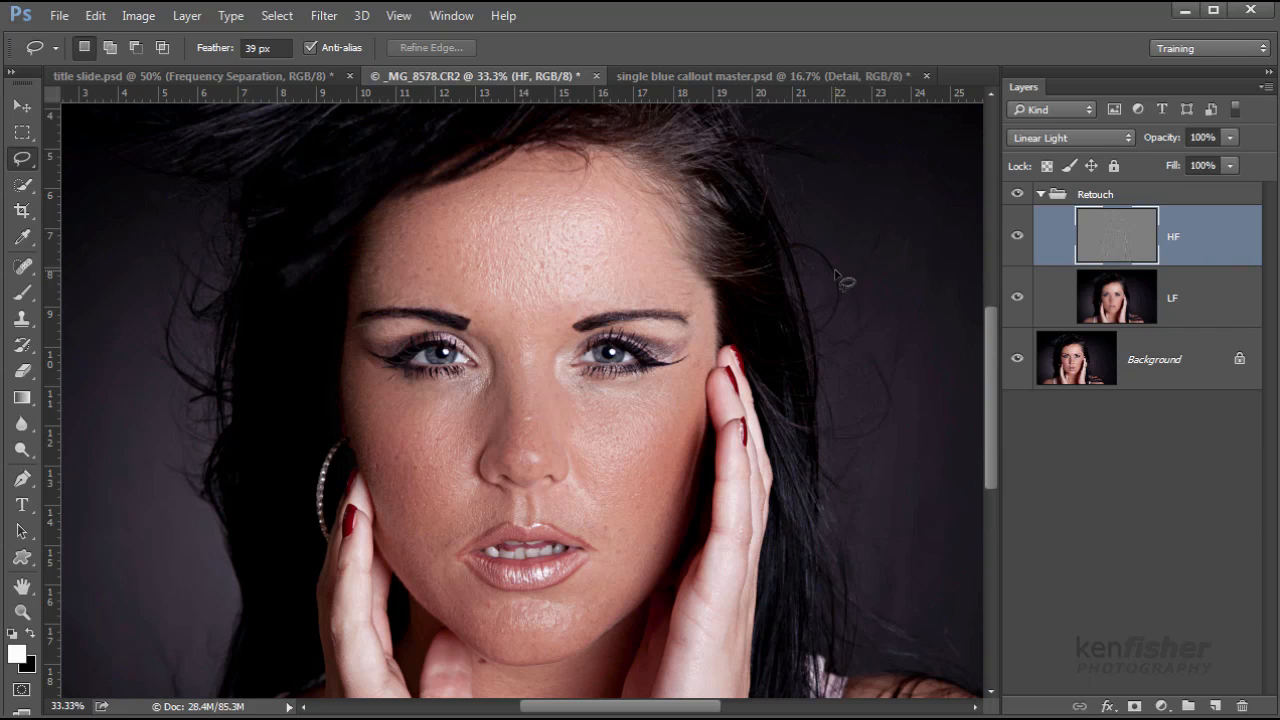
pyautogui.hotkey('ctrl', '+')
pyautogui.hotkey('ctrl', '+')
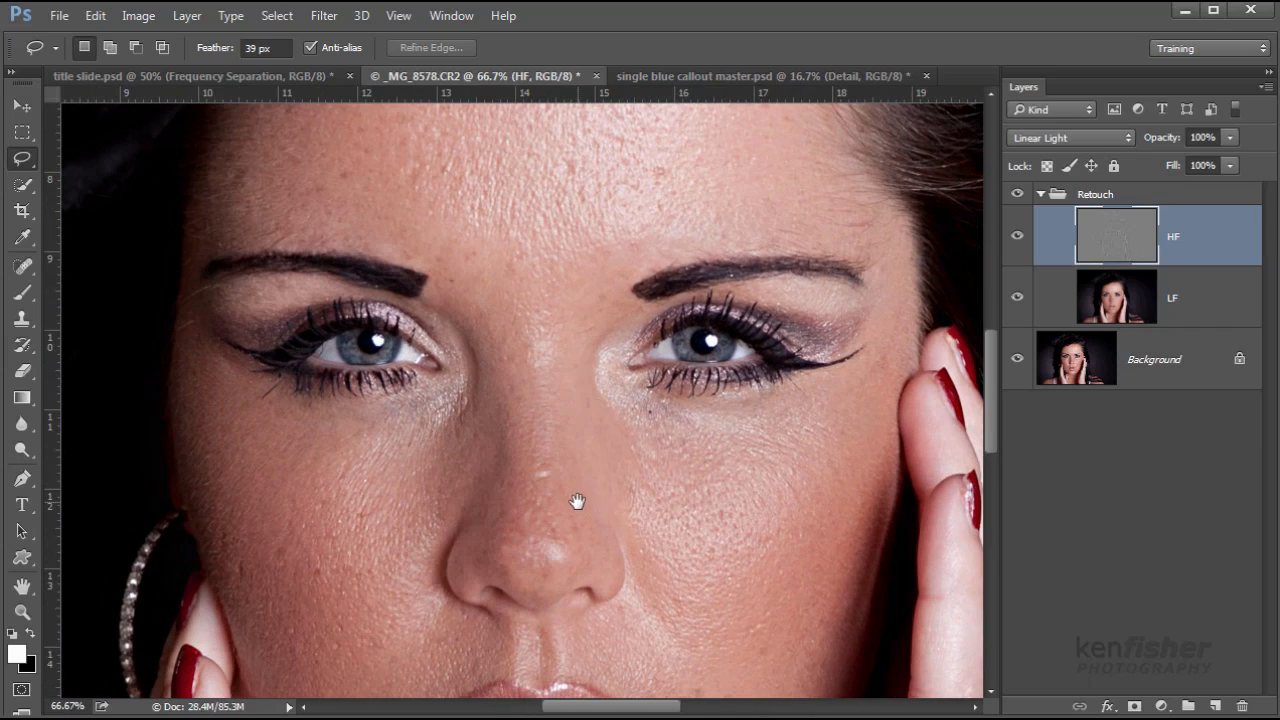
pyautogui.moveTo(574, 503)
pyautogui.mouseDown()
pyautogui.moveTo(666, 366)
pyautogui.moveTo(618, 224)
pyautogui.mouseUp()
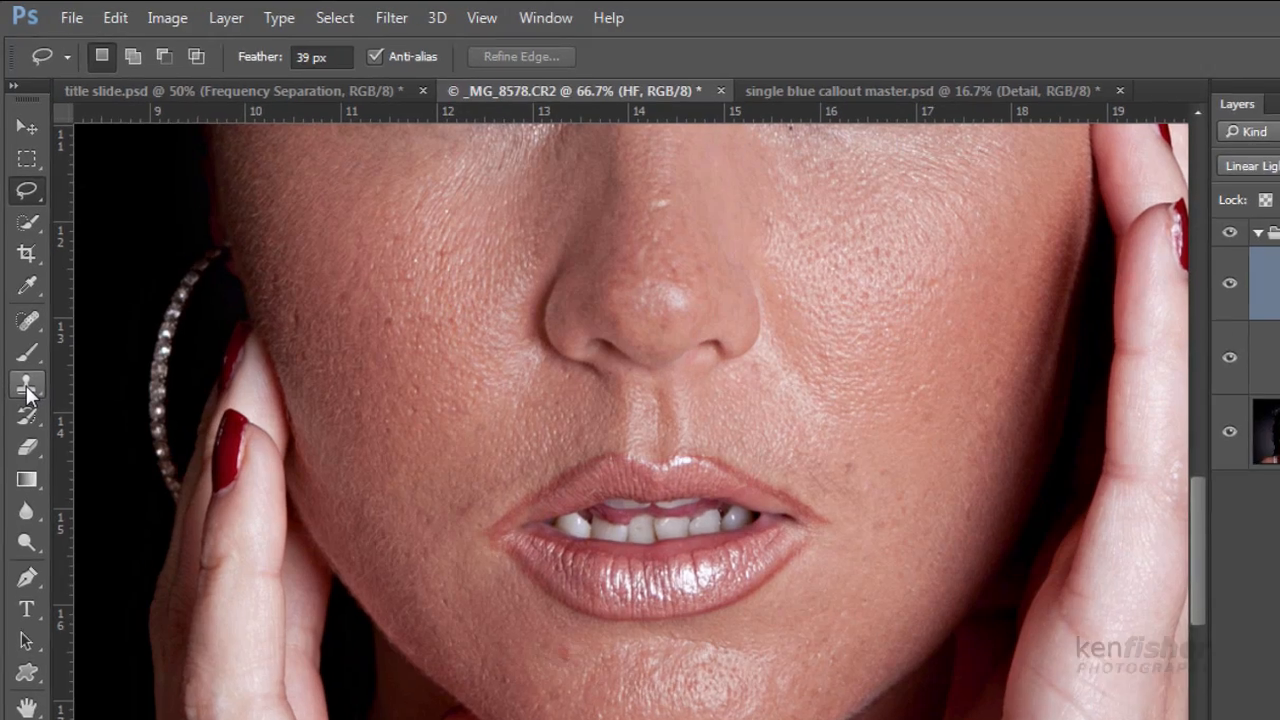
pyautogui.click(22, 320)
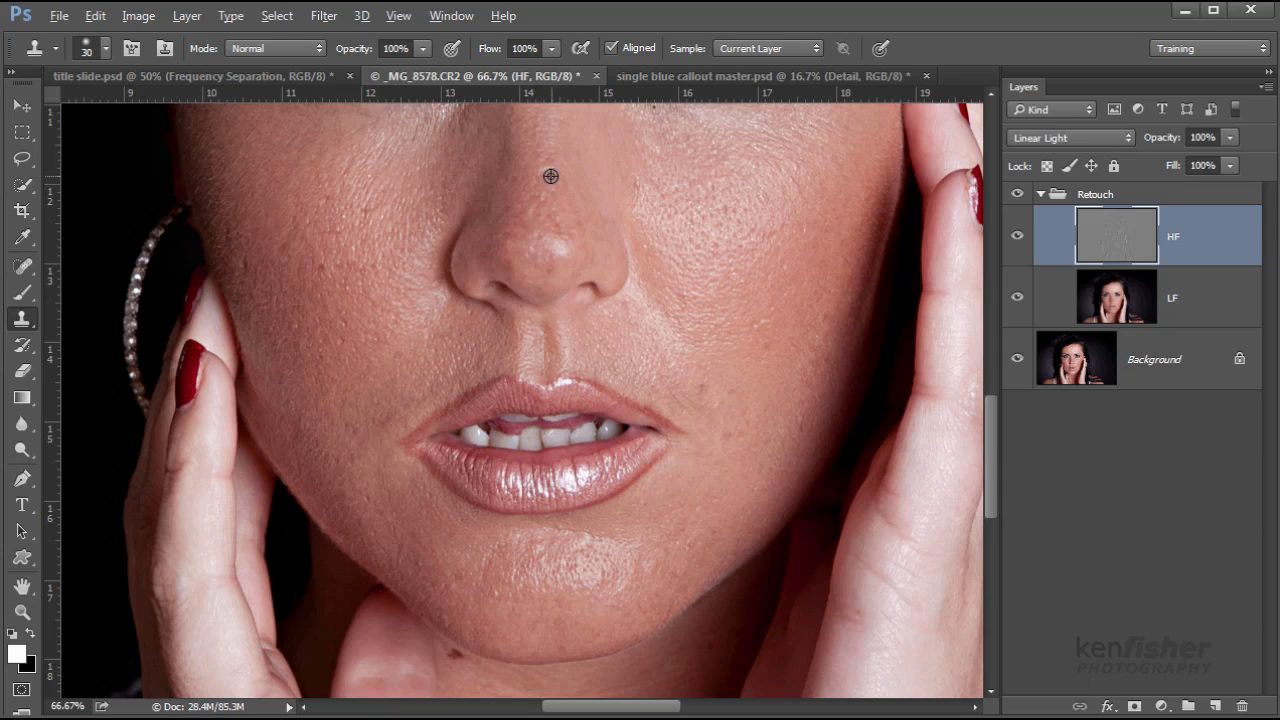
pyautogui.keyDown('alt'); pyautogui.click(543, 149); pyautogui.keyUp('alt')
pyautogui.moveTo(554, 170); pyautogui.dragTo(537, 169)
# Step: Clone clean texture over blemishes on the earring-side cheek and on the opposite cheek above the mouth corner
pyautogui.moveTo(330, 315)
pyautogui.mouseDown()
pyautogui.moveTo(314, 289)
pyautogui.moveTo(321, 266)
pyautogui.mouseUp()
pyautogui.moveTo(357, 234)
pyautogui.mouseDown()
pyautogui.moveTo(374, 246)
pyautogui.moveTo(310, 233)
pyautogui.mouseUp()
pyautogui.keyDown('alt'); pyautogui.click(329, 197); pyautogui.keyUp('alt')
pyautogui.keyDown('alt'); pyautogui.click(309, 281); pyautogui.keyUp('alt')
pyautogui.click(281, 244)
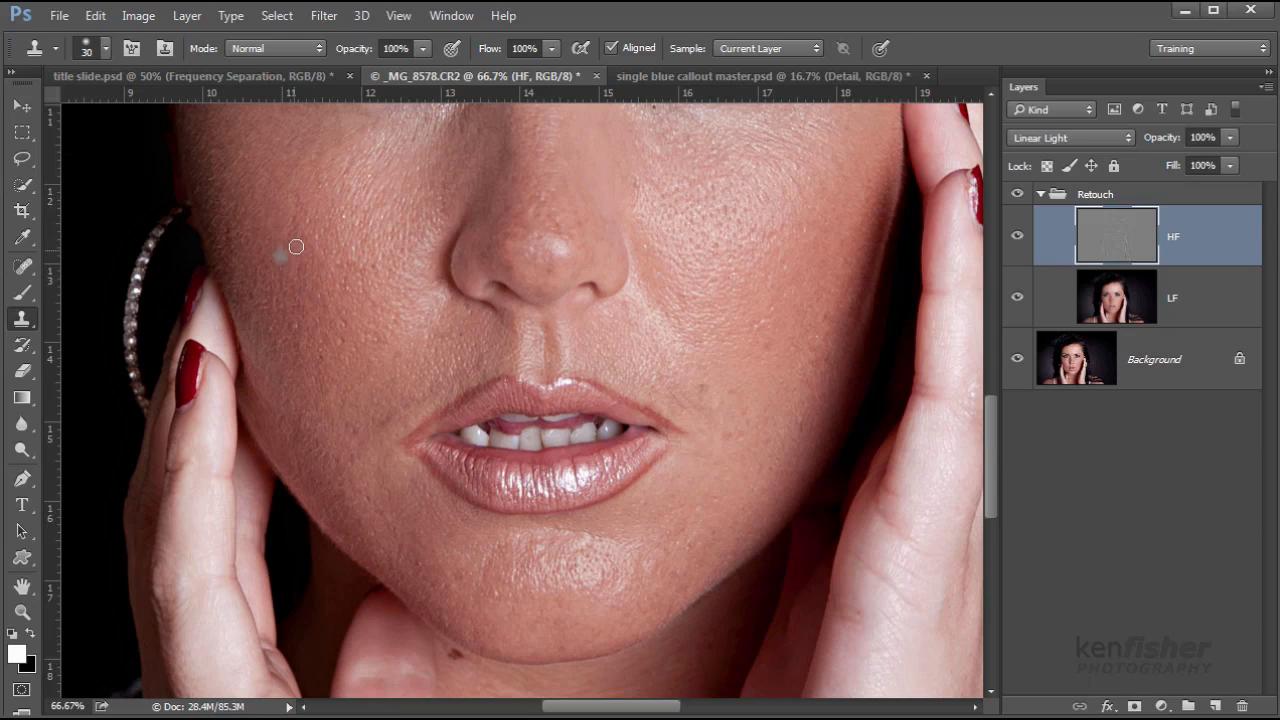
pyautogui.keyDown('alt'); pyautogui.click(684, 394); pyautogui.keyUp('alt')
pyautogui.click(712, 404)
# Step: Collapse the Retouch group and compare the whole portrait with the group hidden and shown
pyautogui.moveTo(688, 348); pyautogui.dragTo(654, 506)
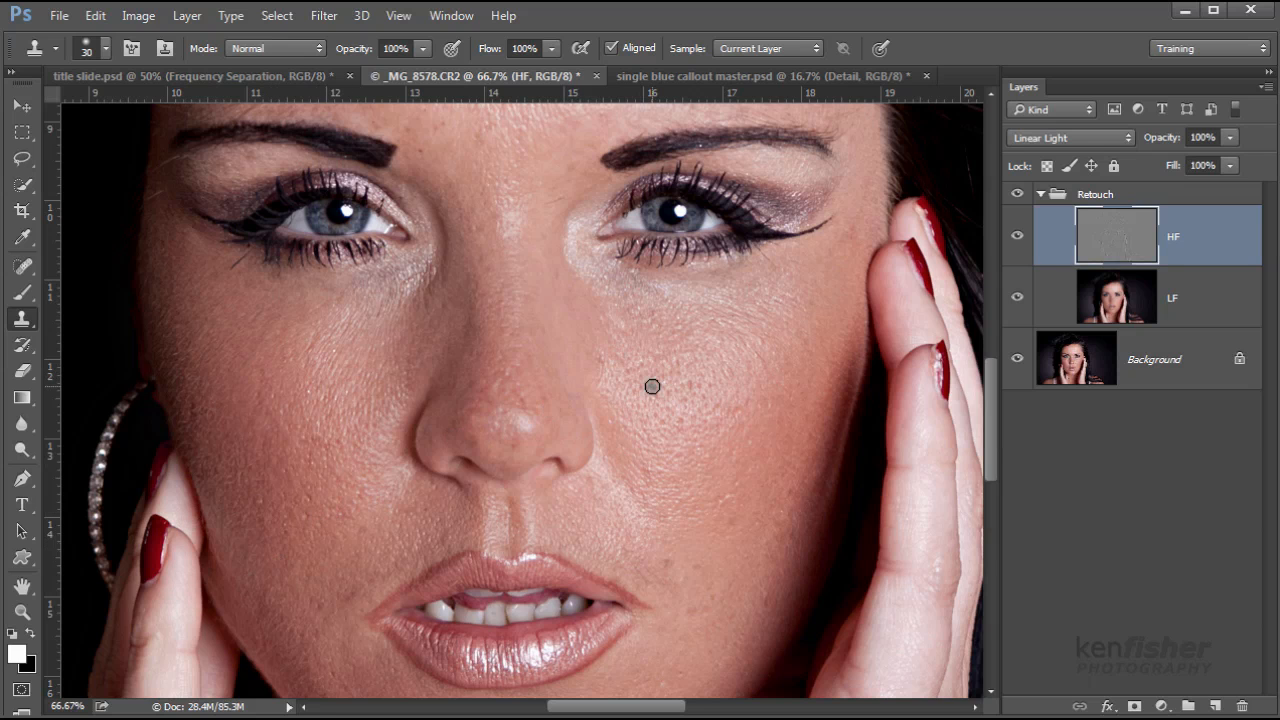
pyautogui.hotkey('ctrl', '-')
pyautogui.hotkey('ctrl', '-')
pyautogui.hotkey('ctrl', '-')
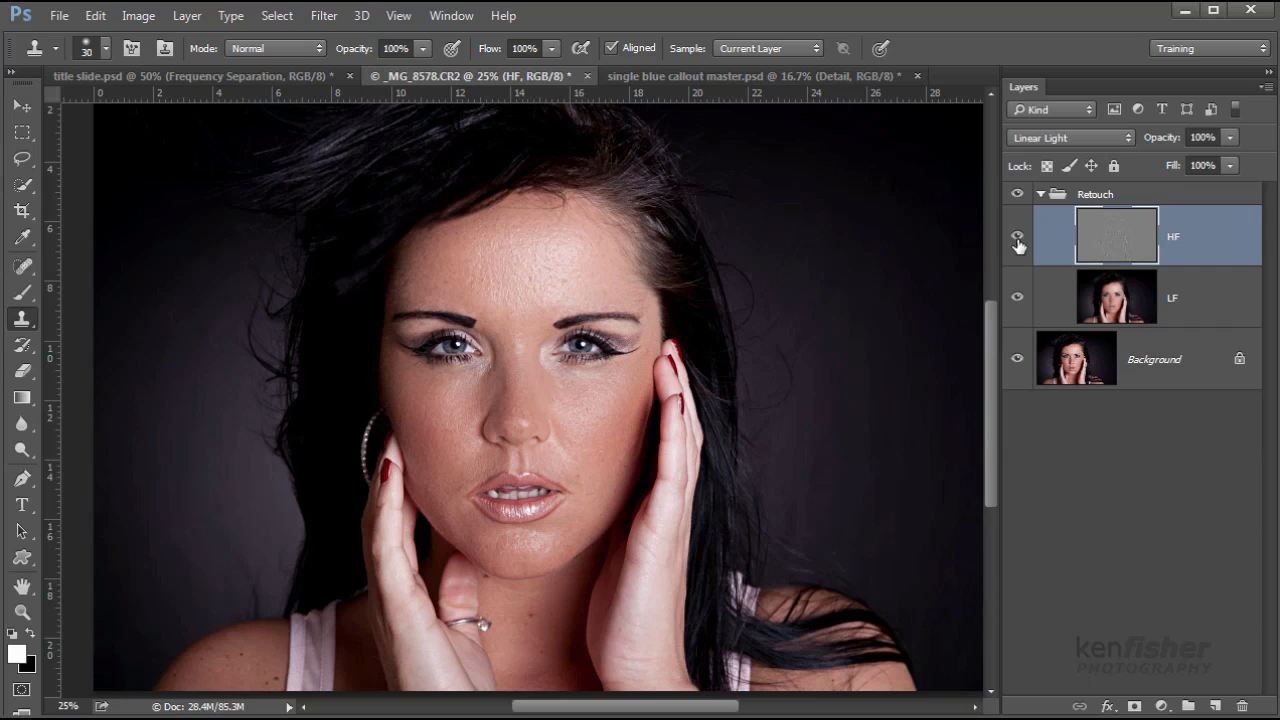
pyautogui.click(1041, 194)
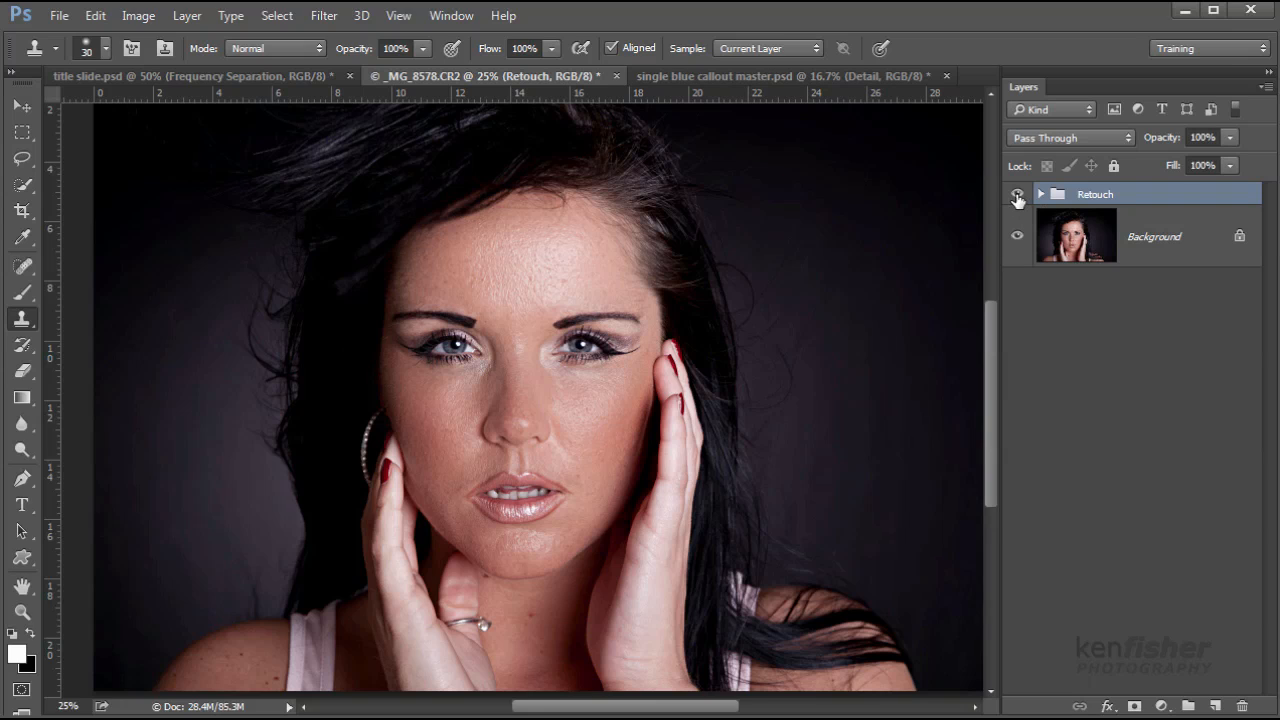
pyautogui.click(1017, 195)
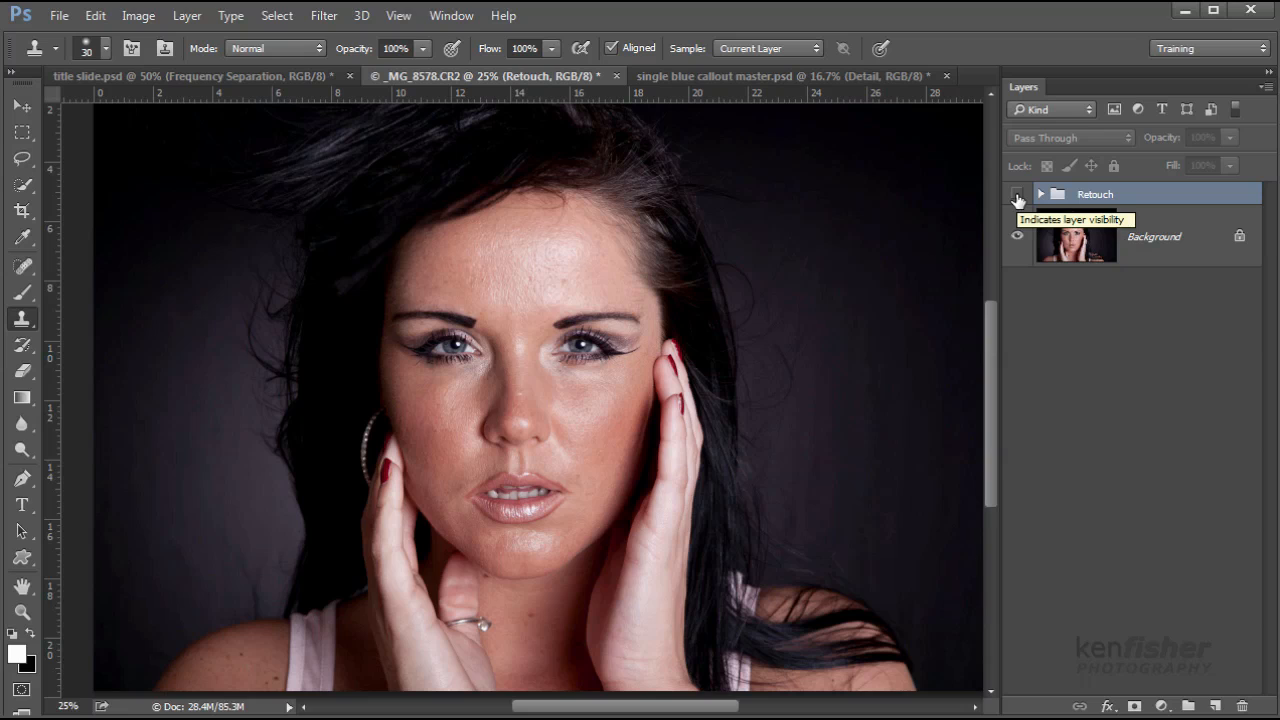
pyautogui.click(1017, 195)
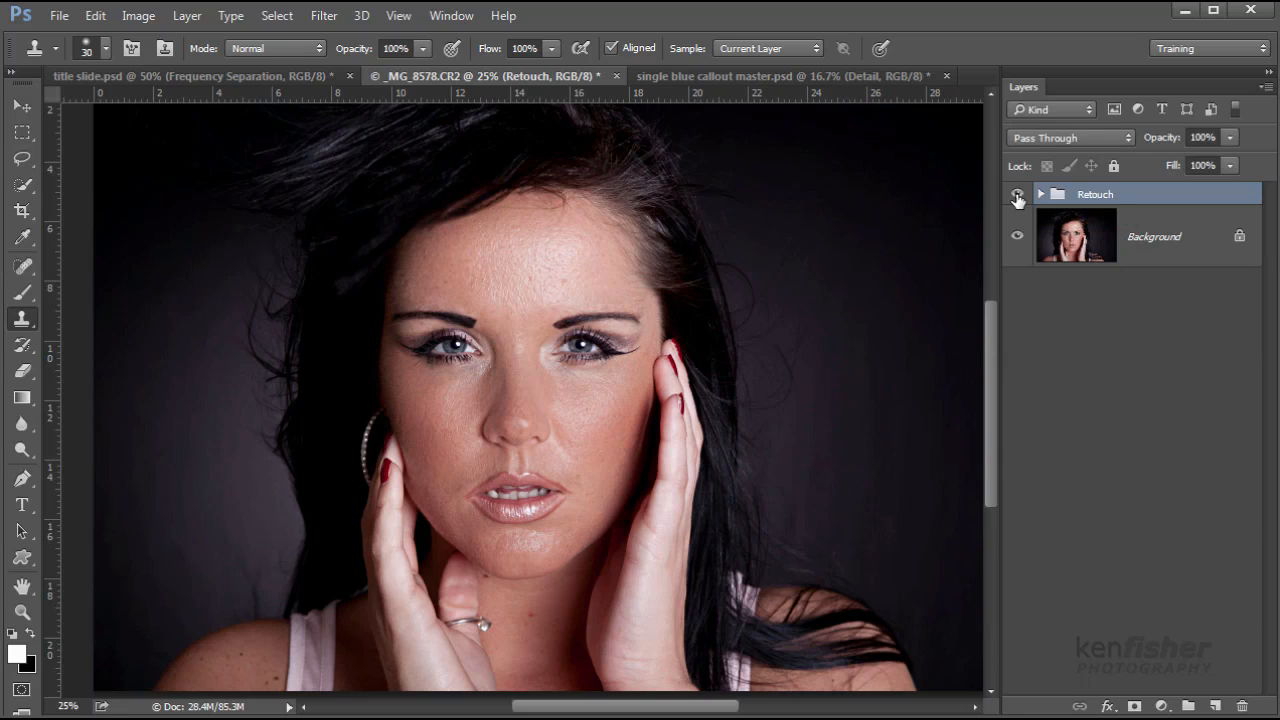
pyautogui.click(1017, 196)
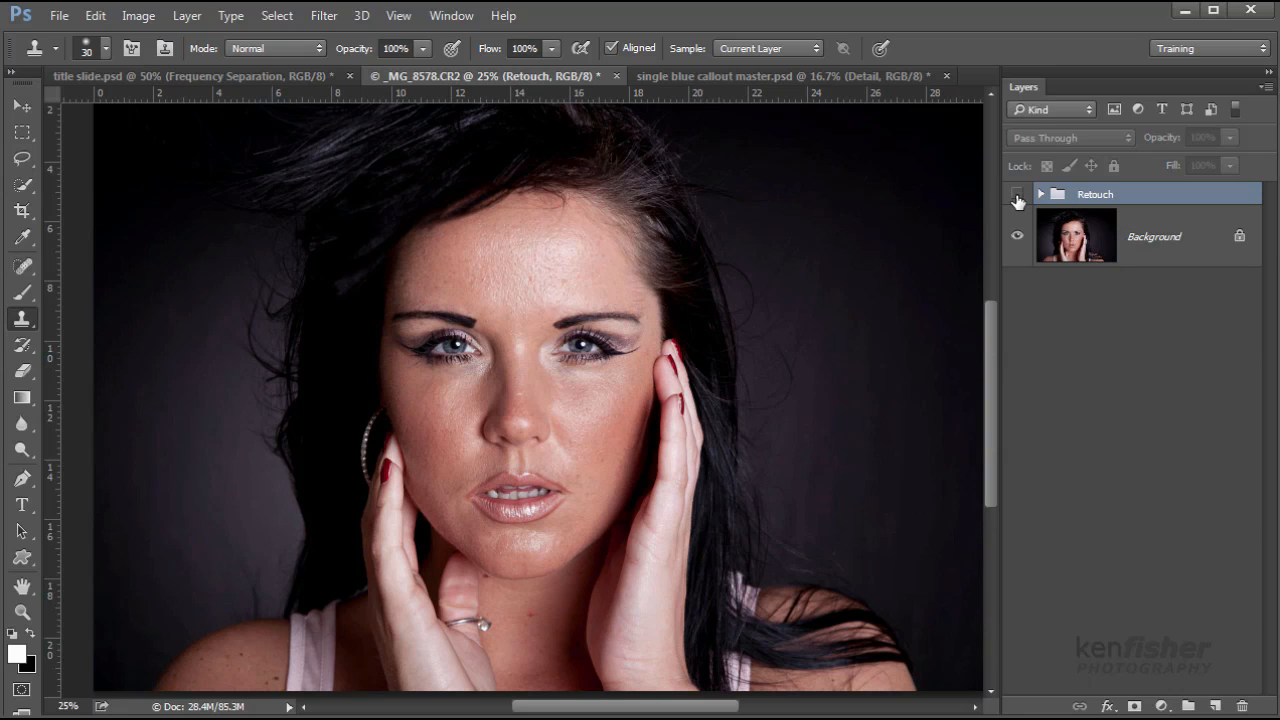
pyautogui.click(1017, 196)
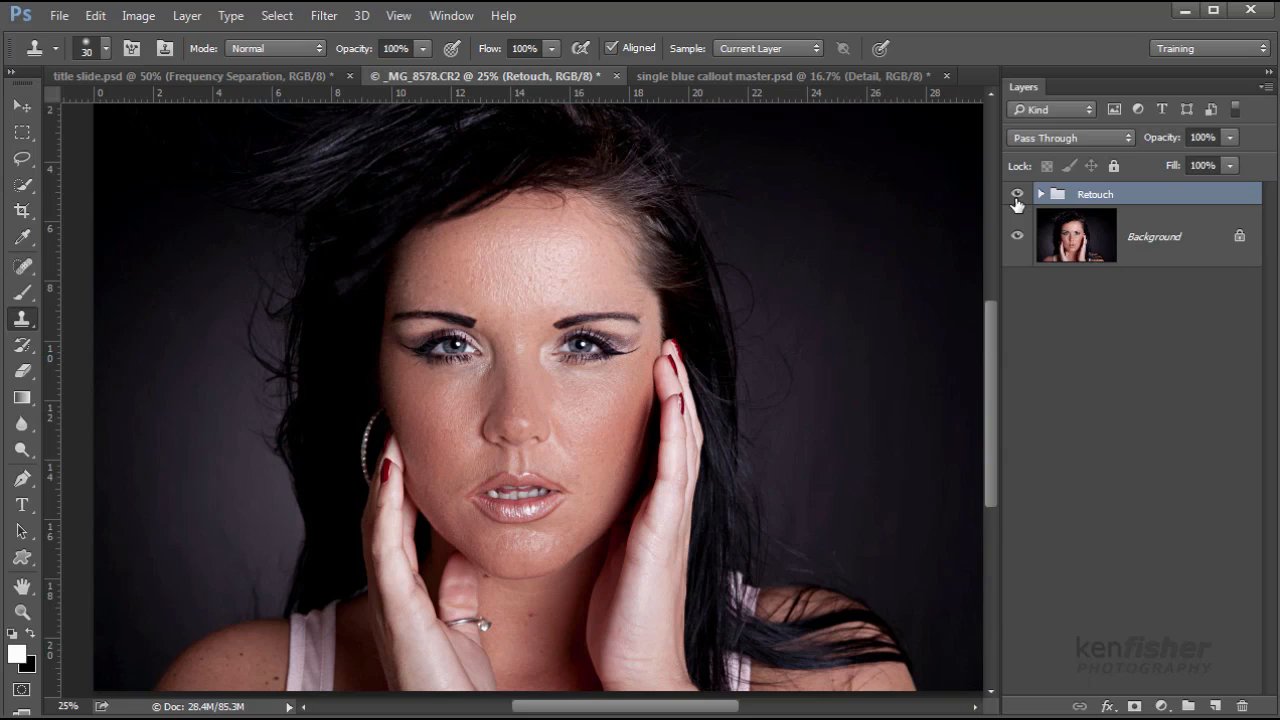